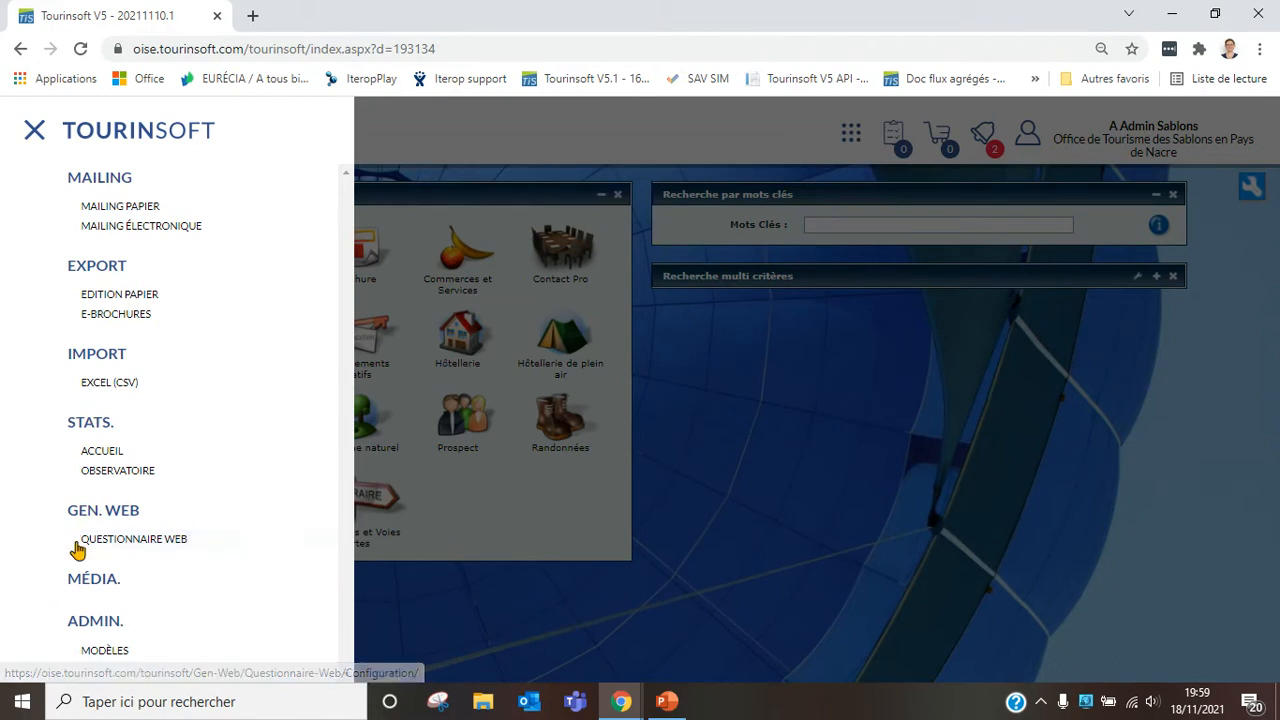
- Open the web questionnaire module and review the list of graphic models, including the Office de Tourisme des Sablons forms
click(144, 545)
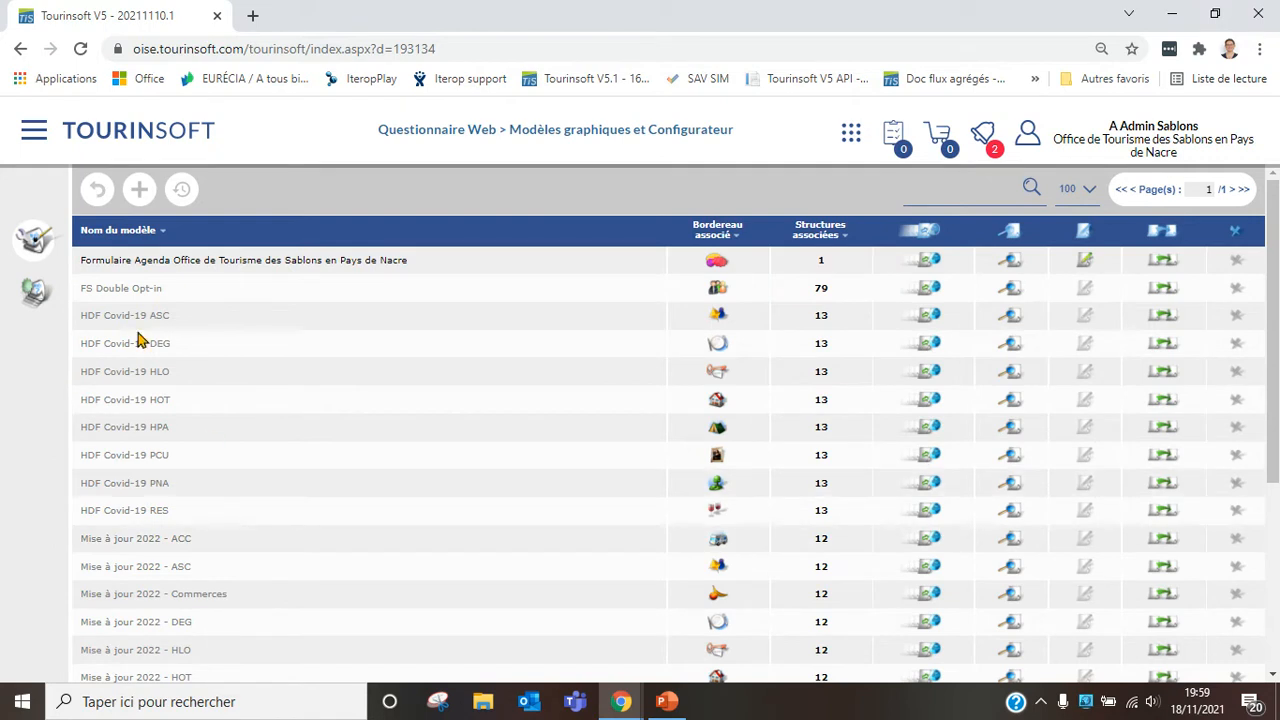
mouse_move(27, 245)
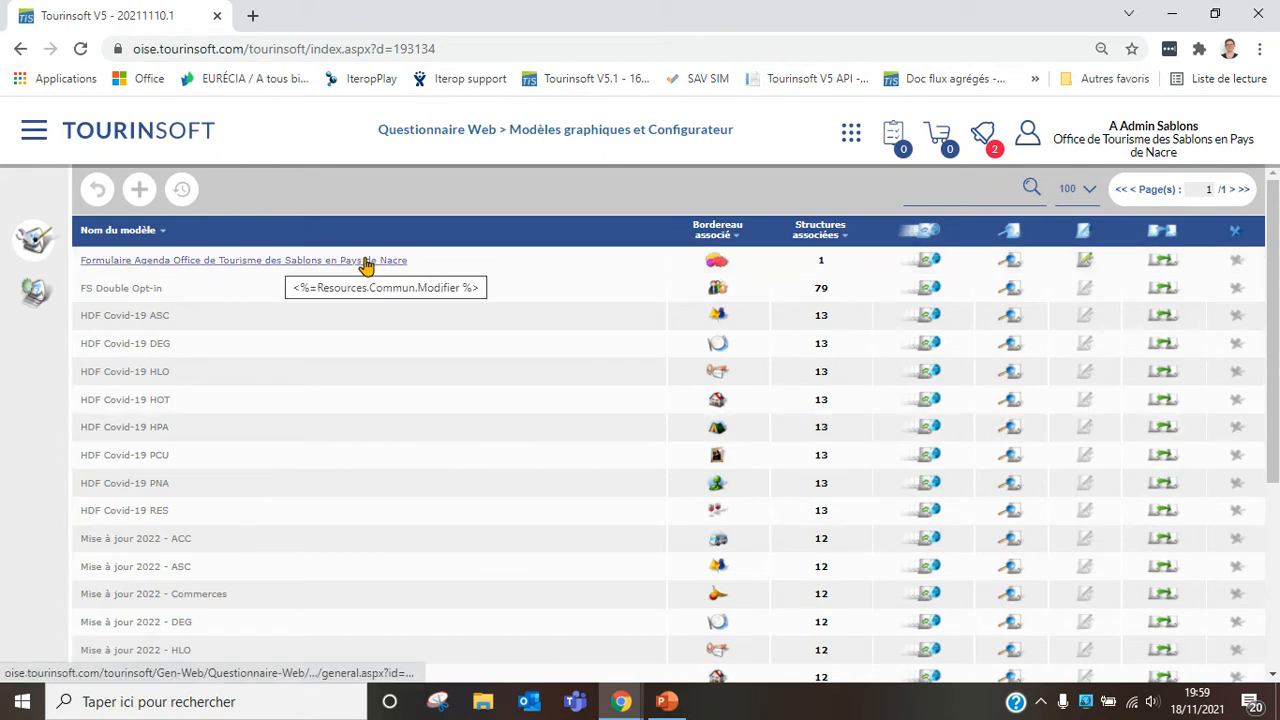
mouse_move(823, 263)
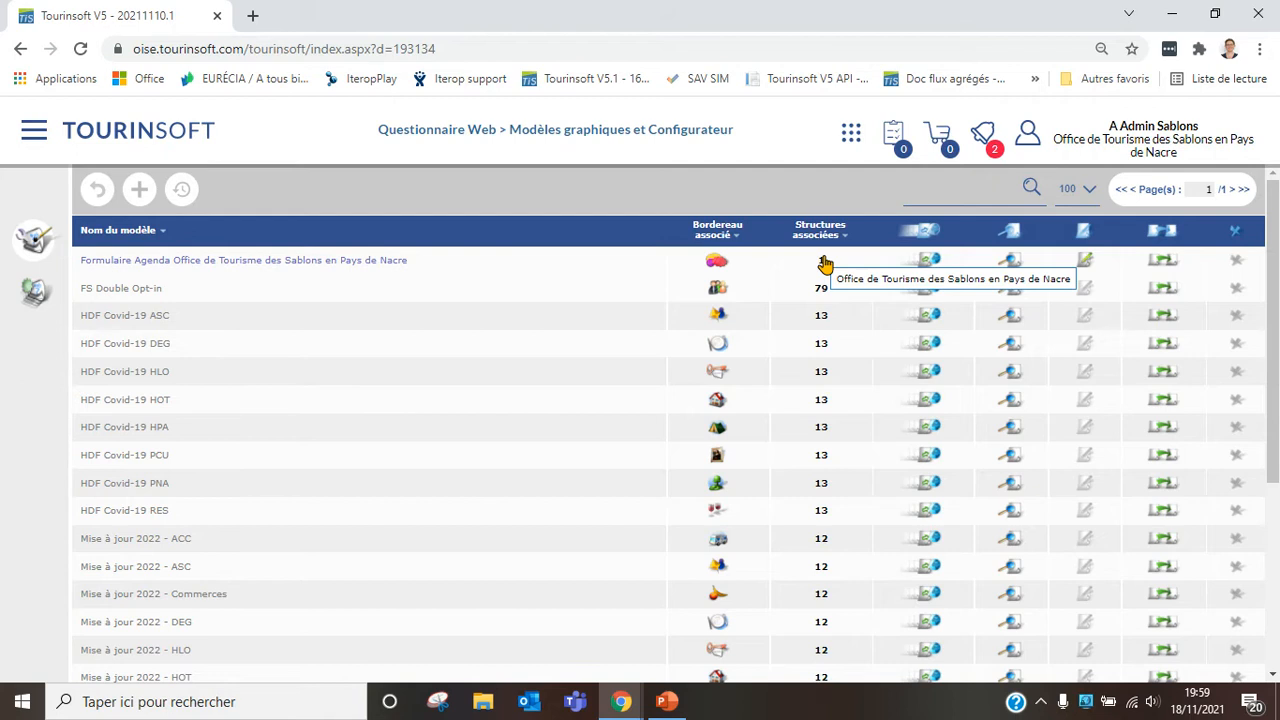
scroll(423, 390, down, 3)
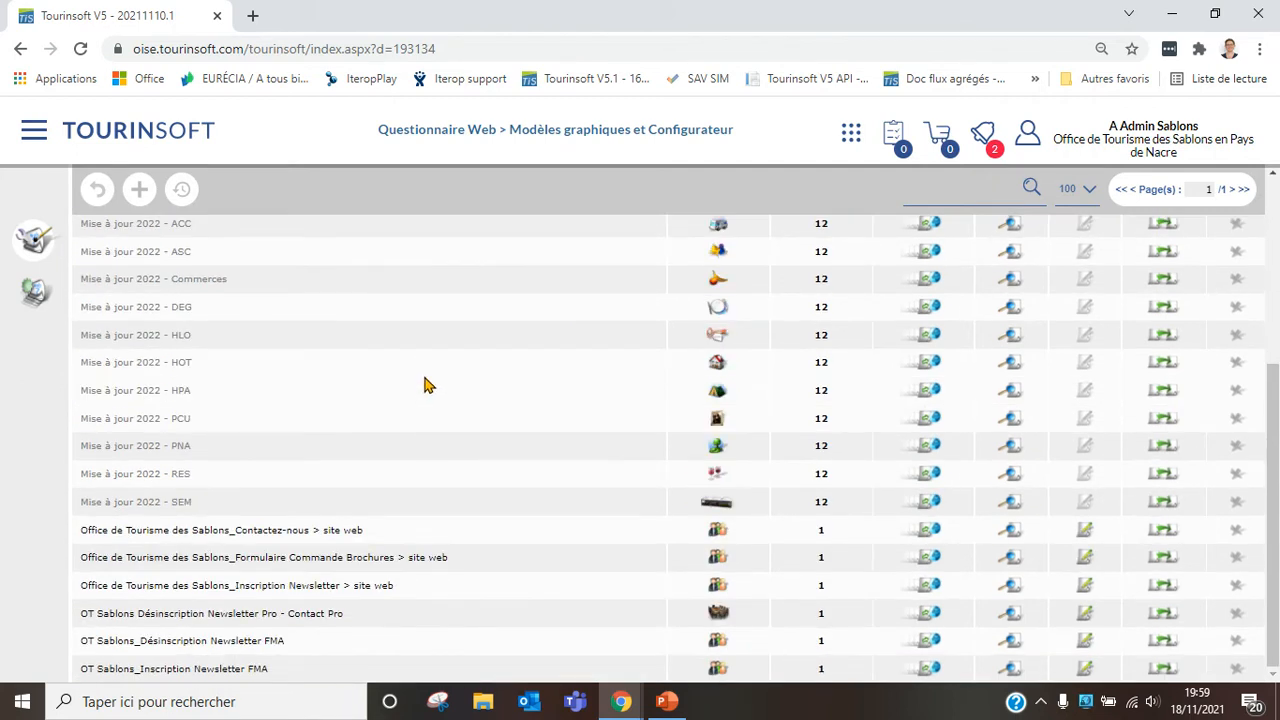
click(321, 540)
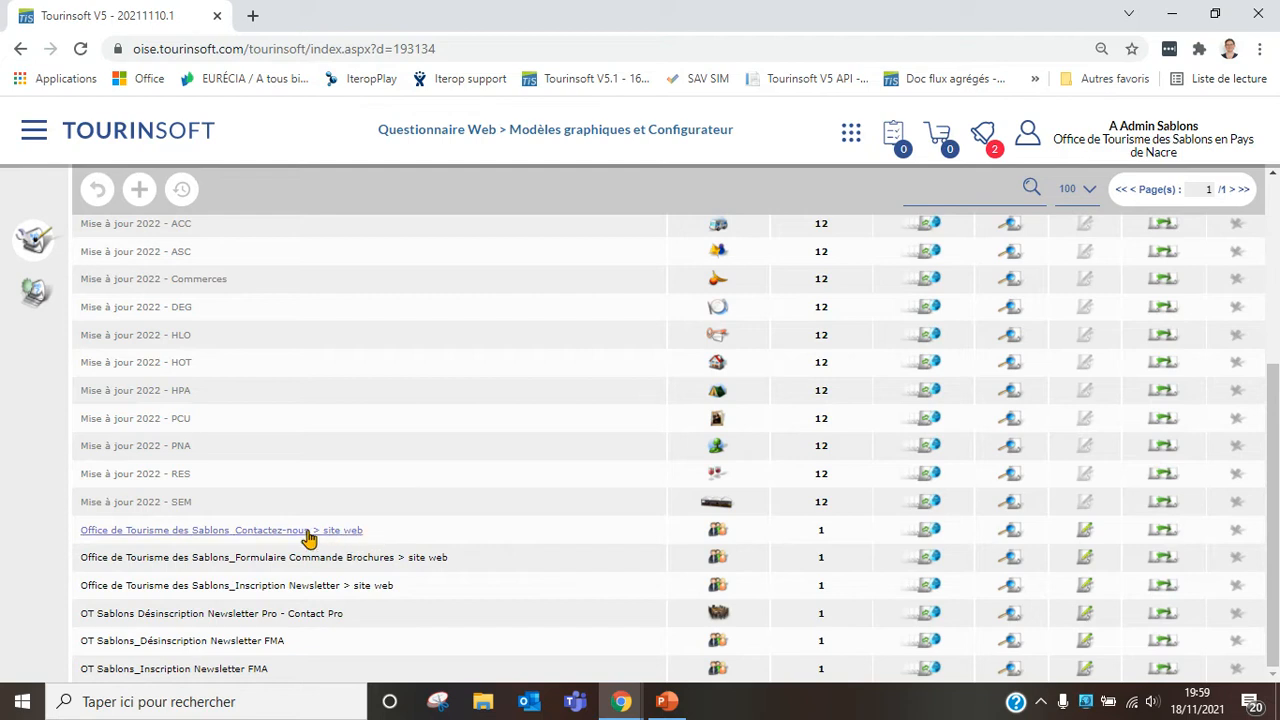
click(376, 586)
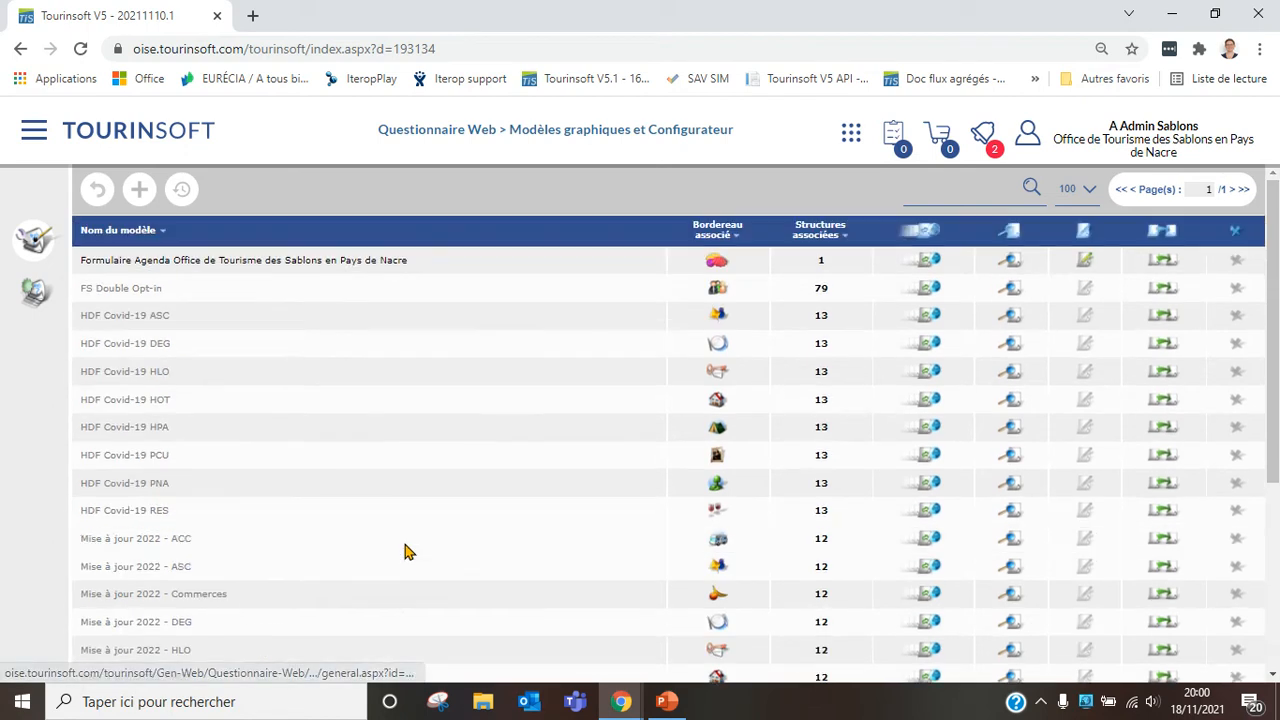
scroll(409, 551, up, 3)
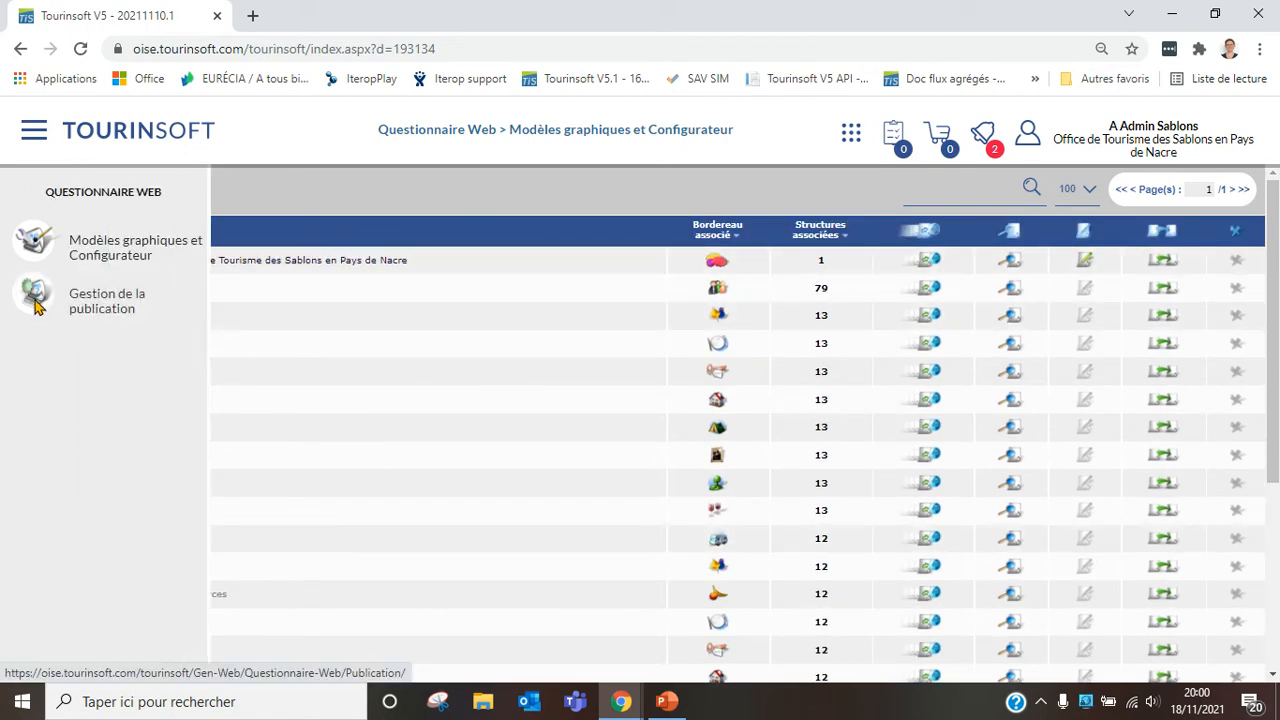
- Open the "Formulaire MAJ 2022" publication and choose Office de Tourisme des Sablons en Pays de Nacre for the blank questionnaire addresses
click(35, 303)
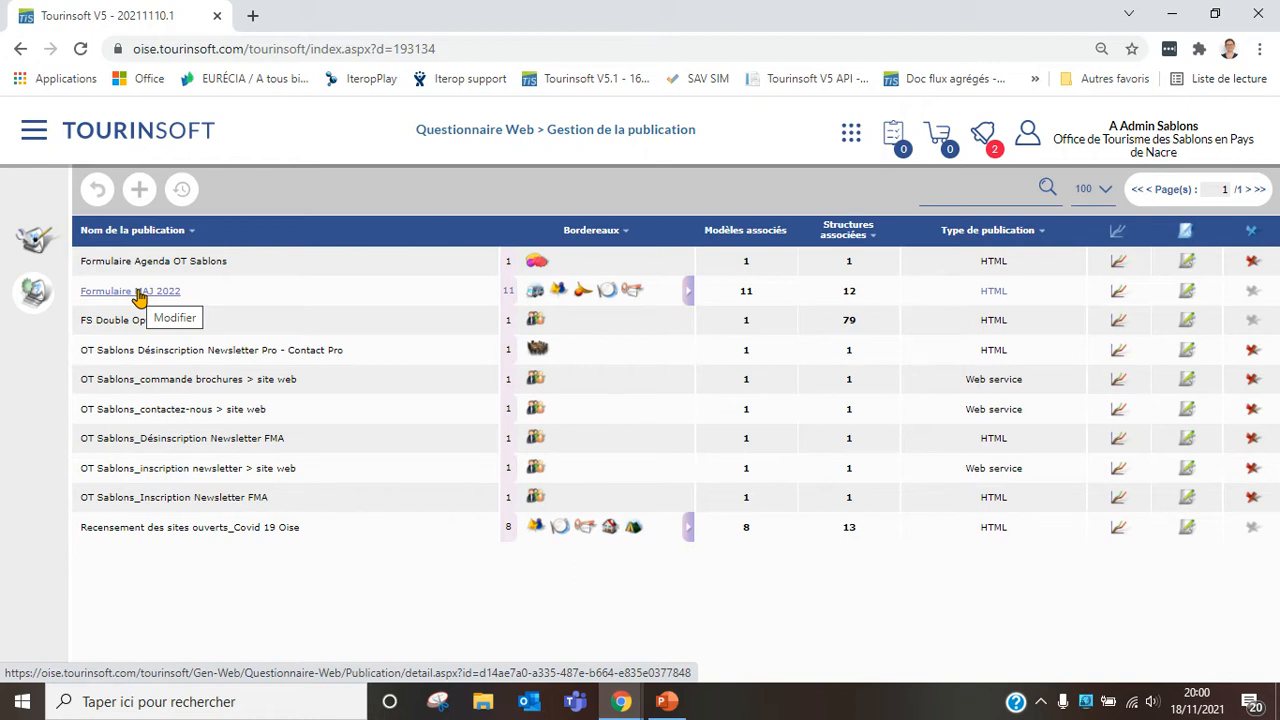
click(140, 296)
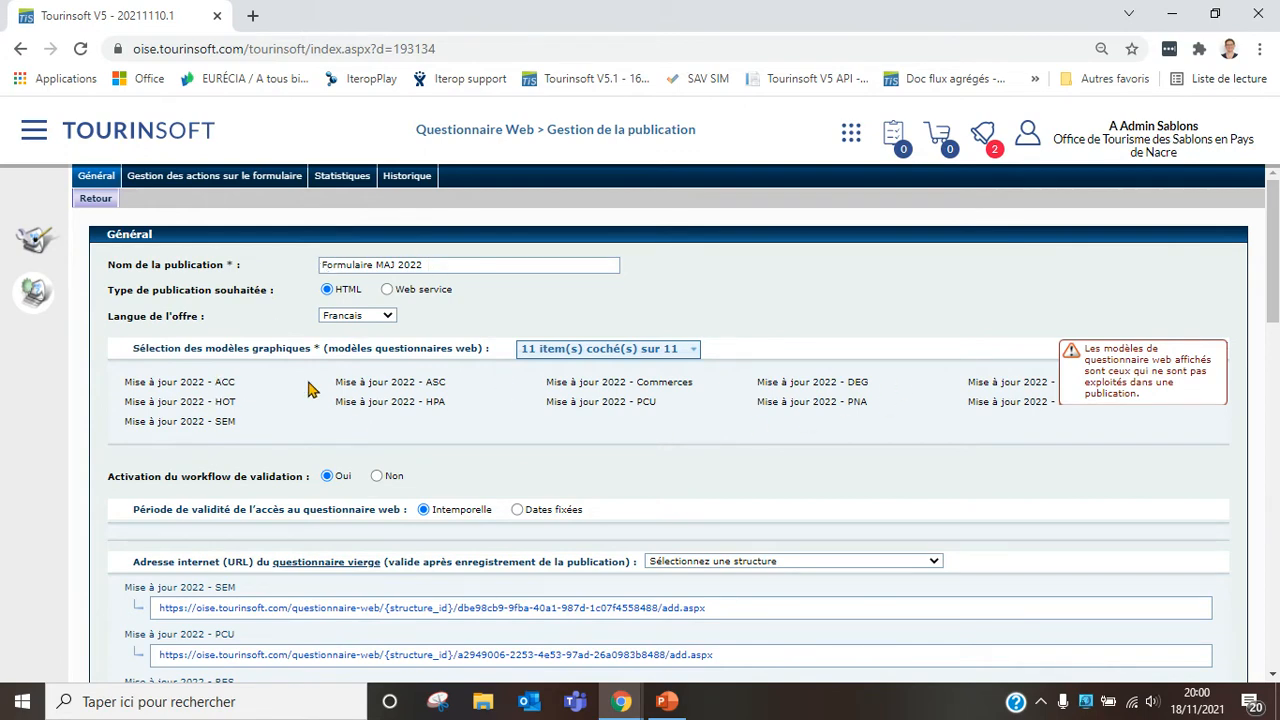
scroll(285, 400, down, 3)
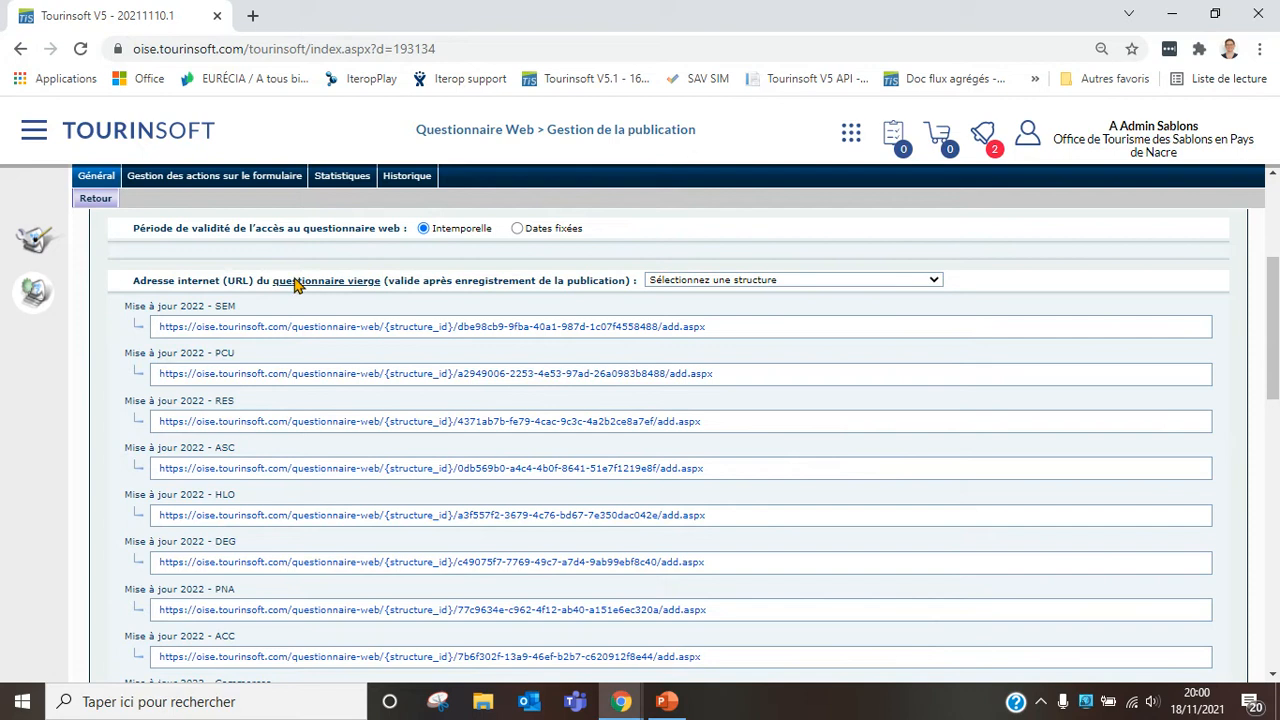
click(764, 281)
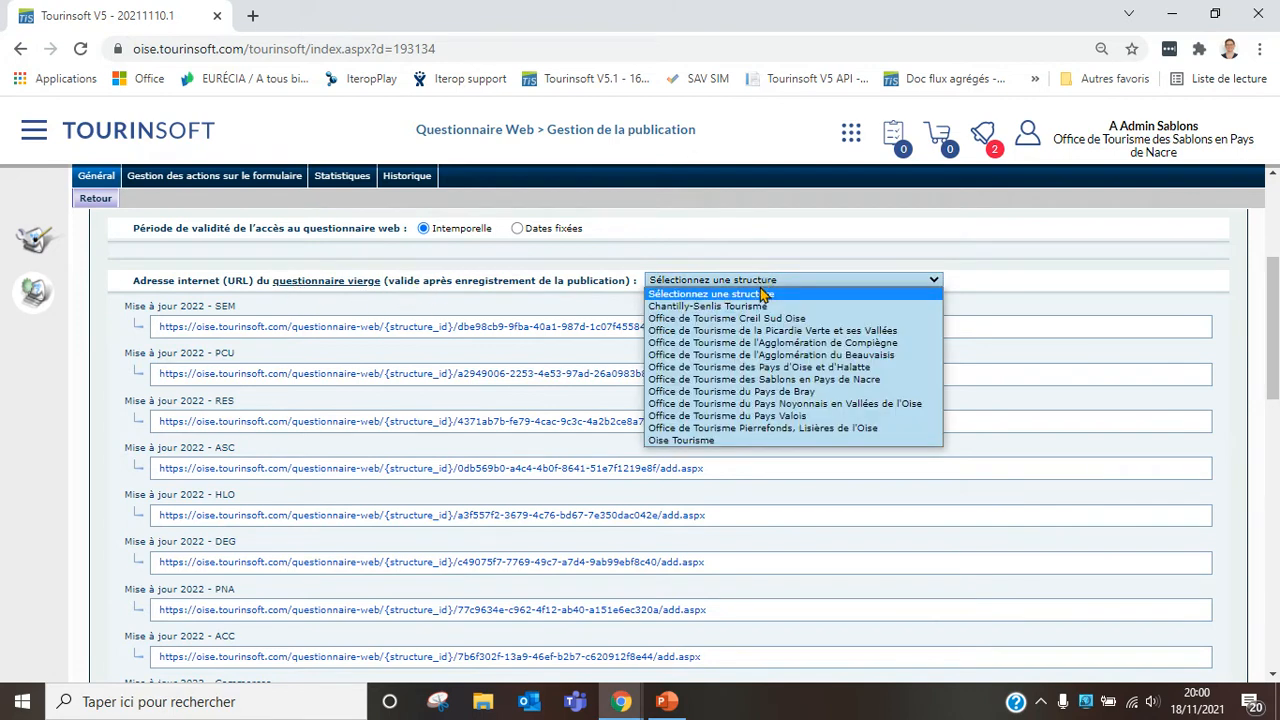
click(777, 381)
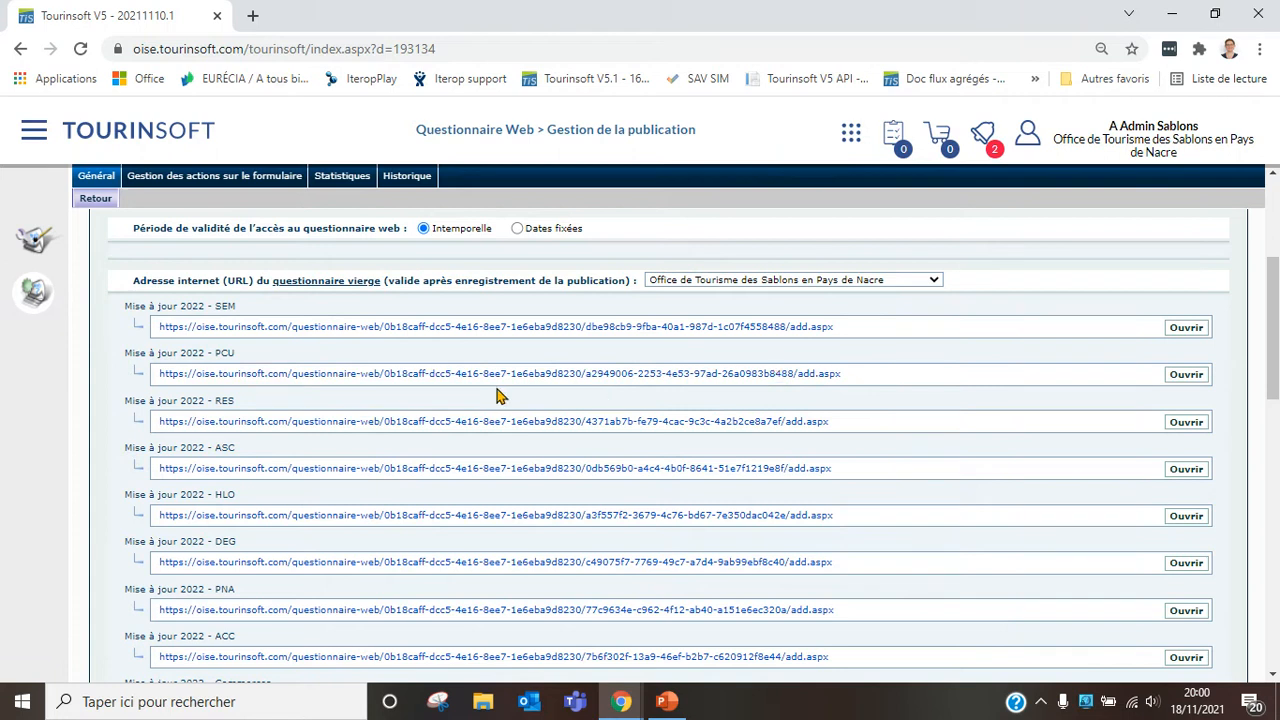
- Open the blank "Mise à jour 2022 - PCU" questionnaire and select its web address
click(1192, 375)
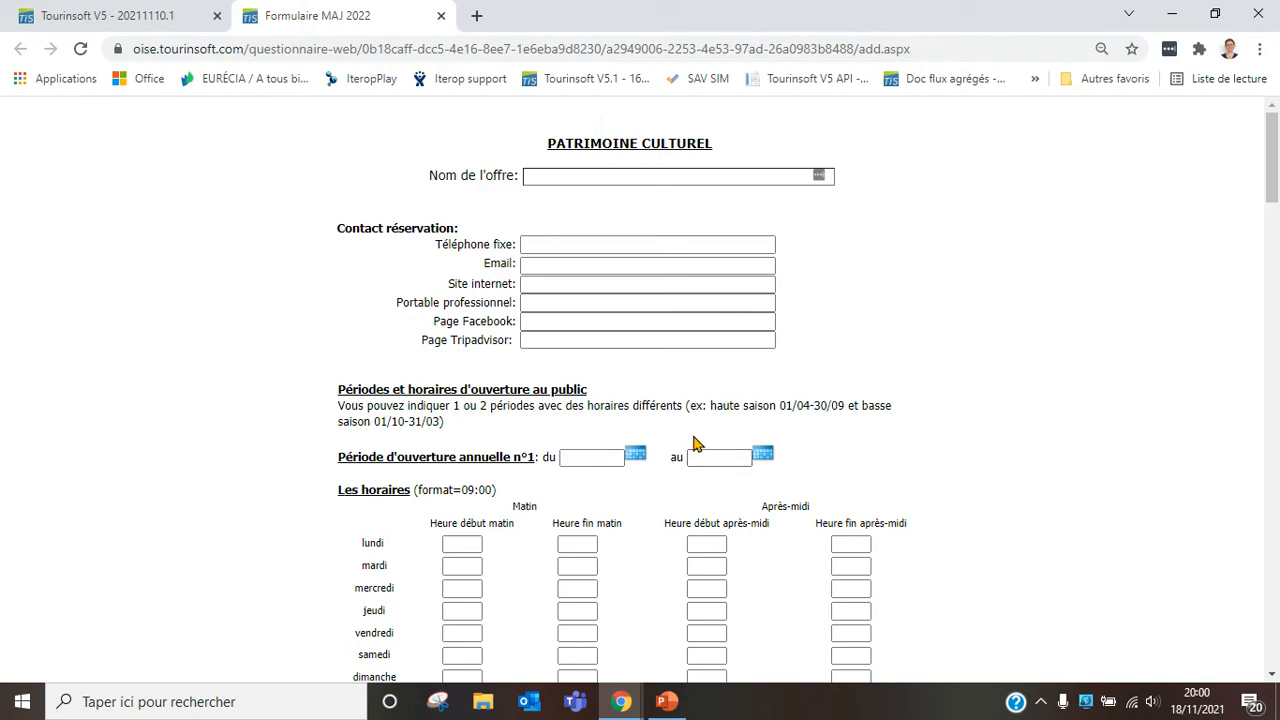
mouse_move(1277, 145)
mouse_down()
mouse_move(1276, 633)
mouse_move(1276, 165)
mouse_up()
click(941, 48)
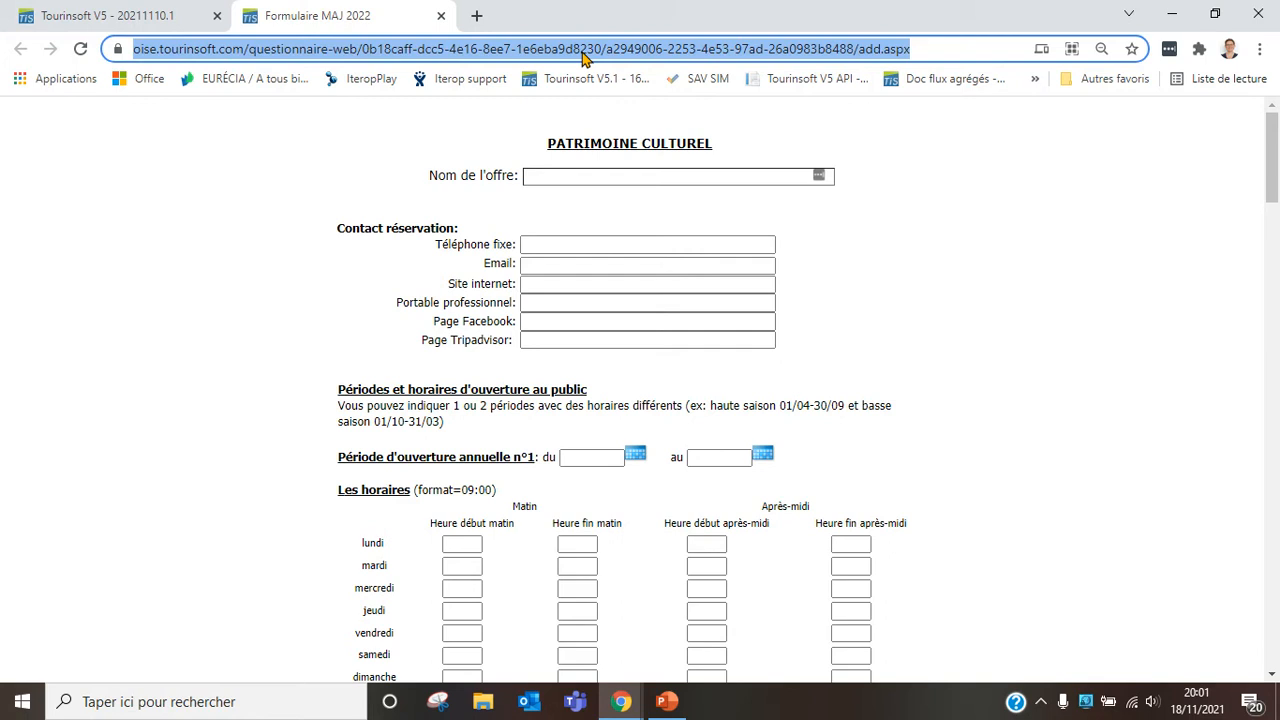
- View the blank "Mise à jour 2022 - ASC" questionnaire from the publication's address list, returning to the publication page
click(165, 22)
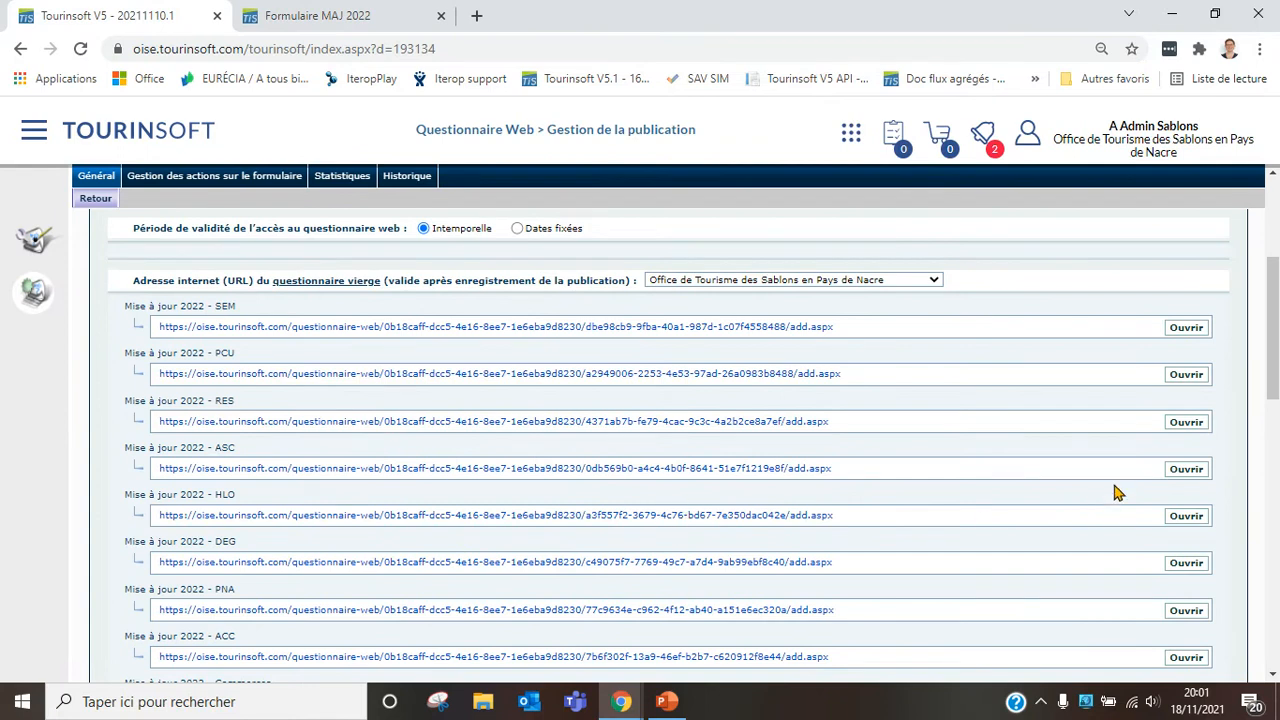
click(1186, 469)
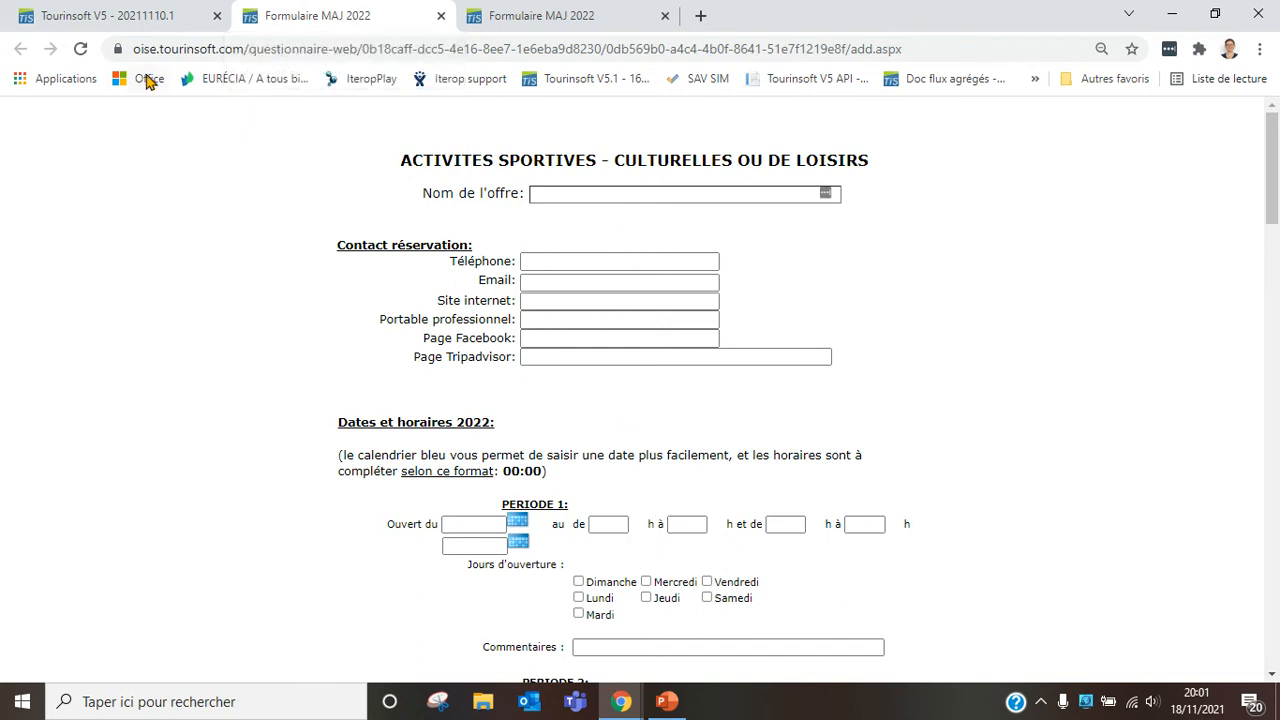
click(140, 16)
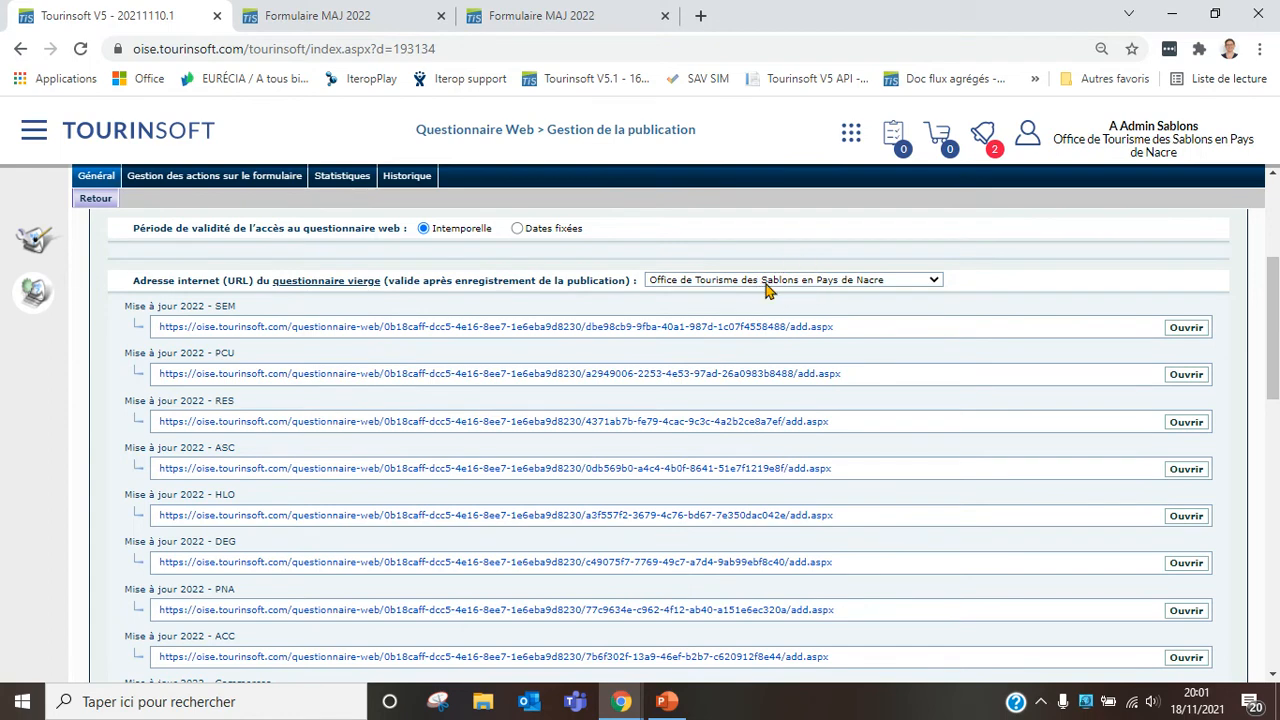
- Examine the publication's offer update addresses and update URL instructions, comparing them with the blank PATRIMOINE CULTUREL form
scroll(767, 289, down, 5)
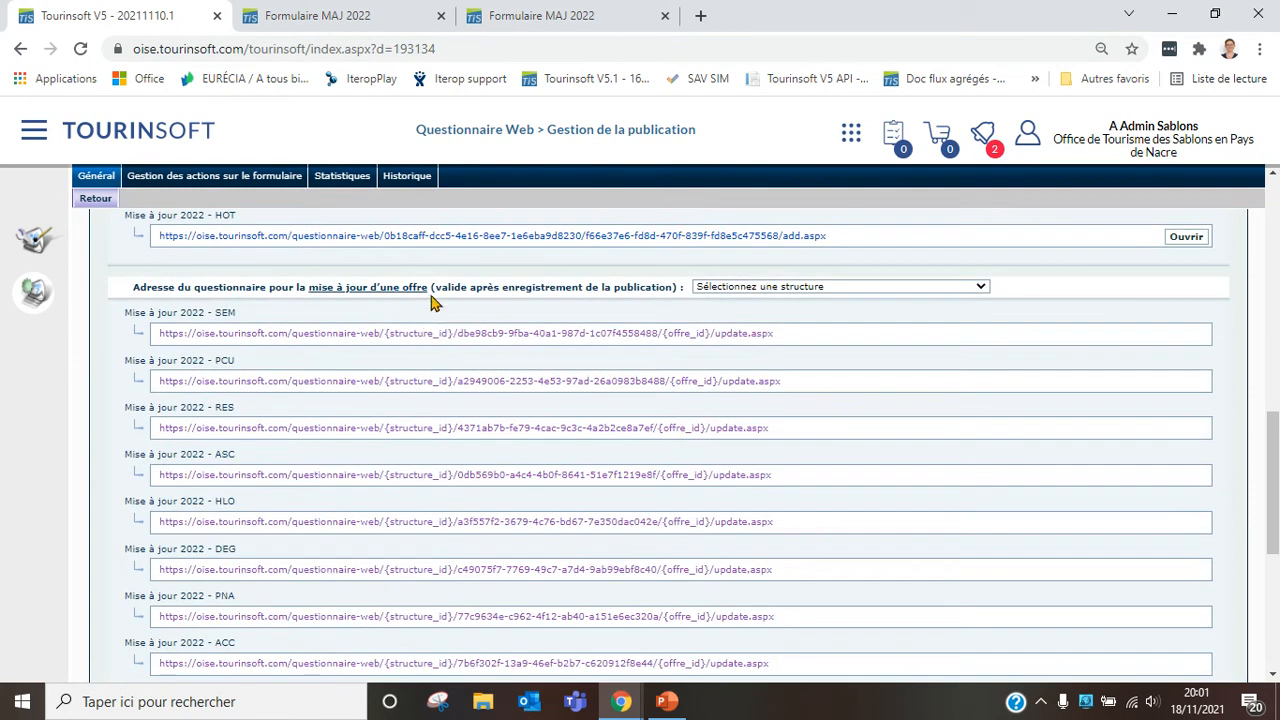
scroll(440, 555, down, 4)
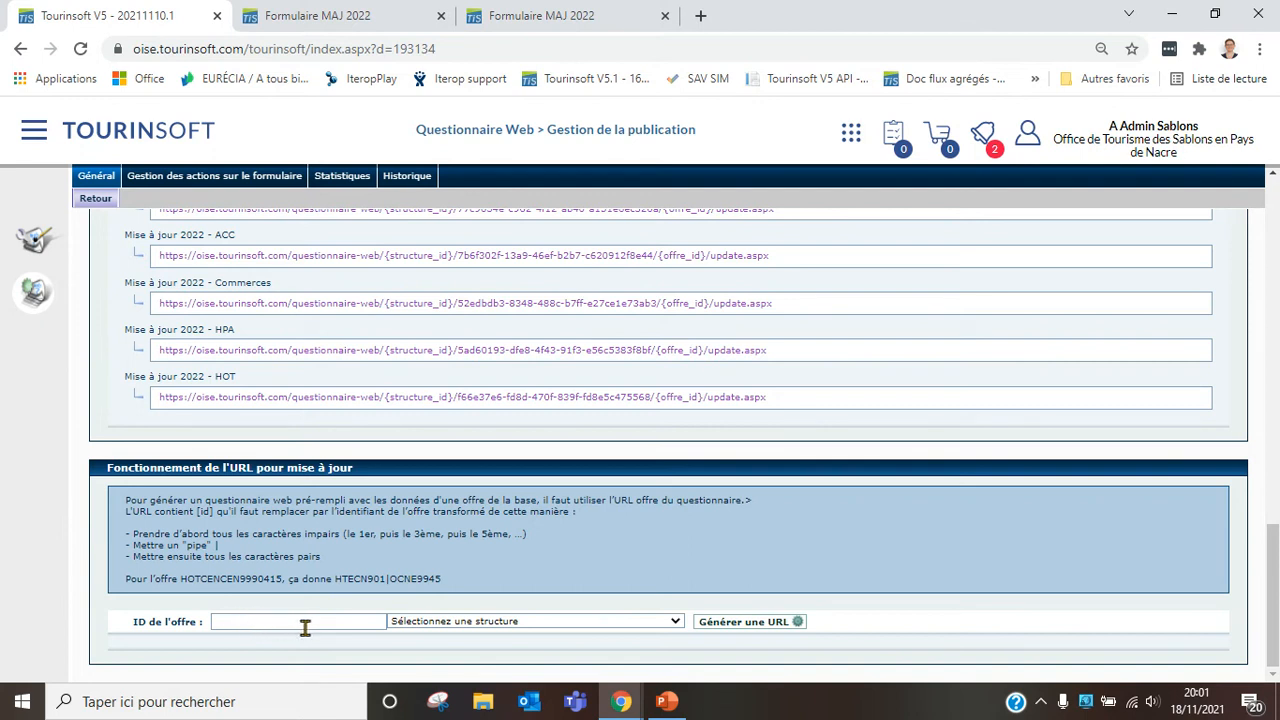
click(565, 18)
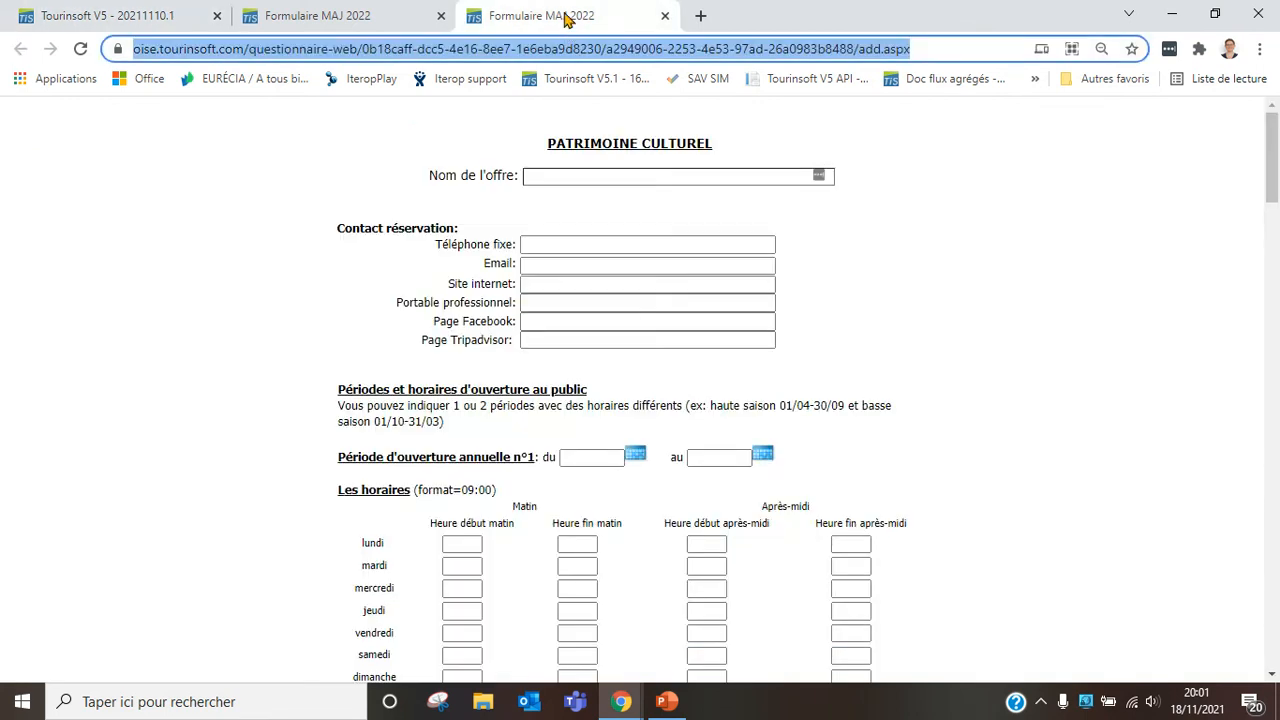
click(104, 13)
- Leave the publication without saving and search the Patrimoine culturel offers by the name "nacre"
click(88, 124)
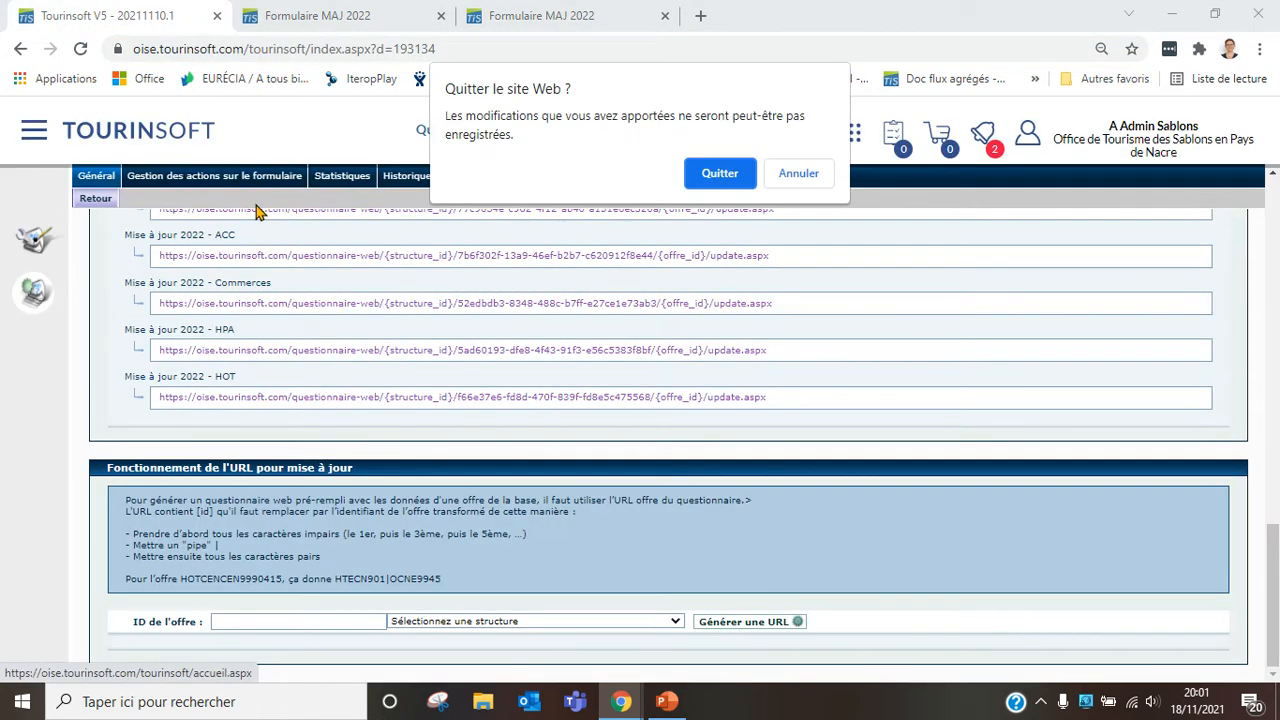
click(716, 174)
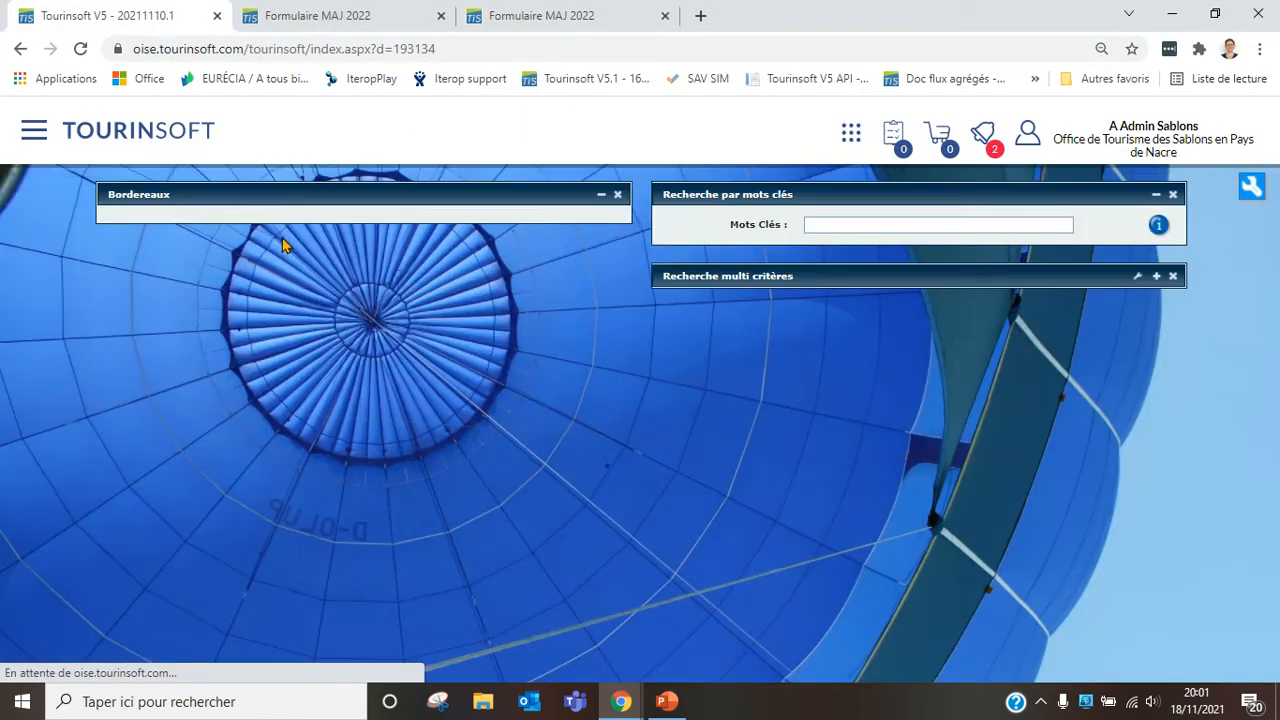
click(263, 438)
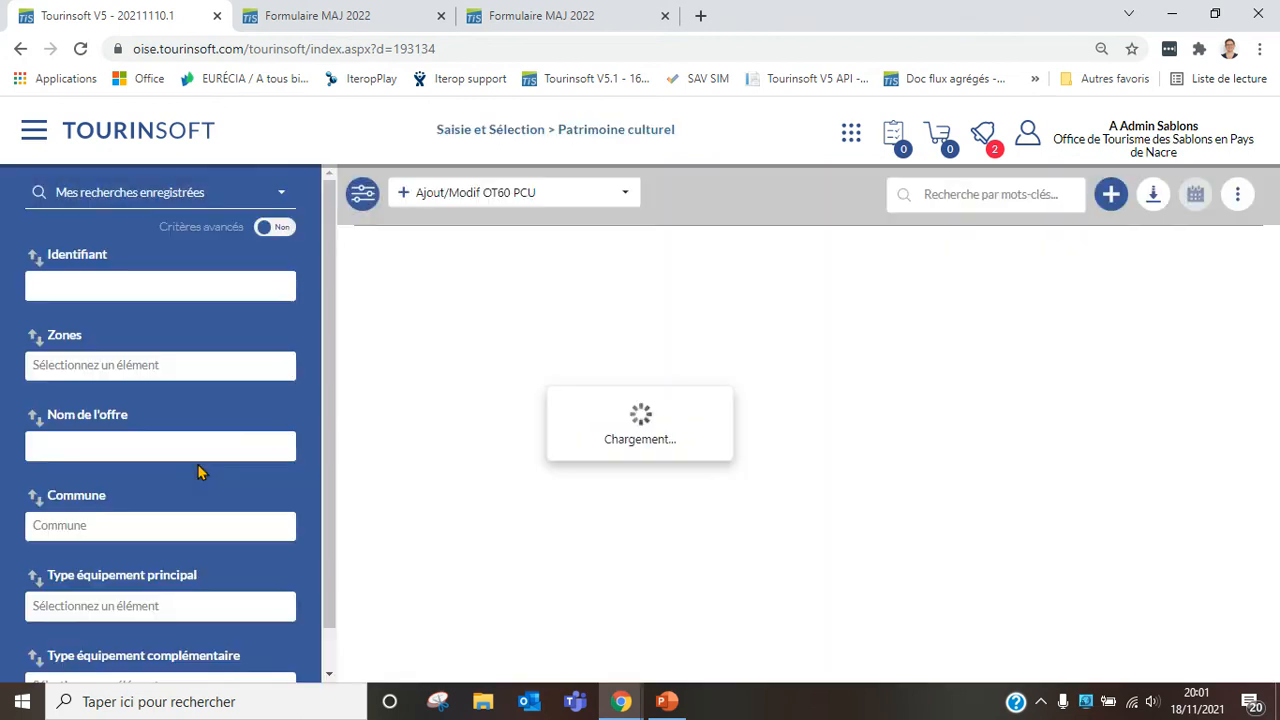
text(nacre)
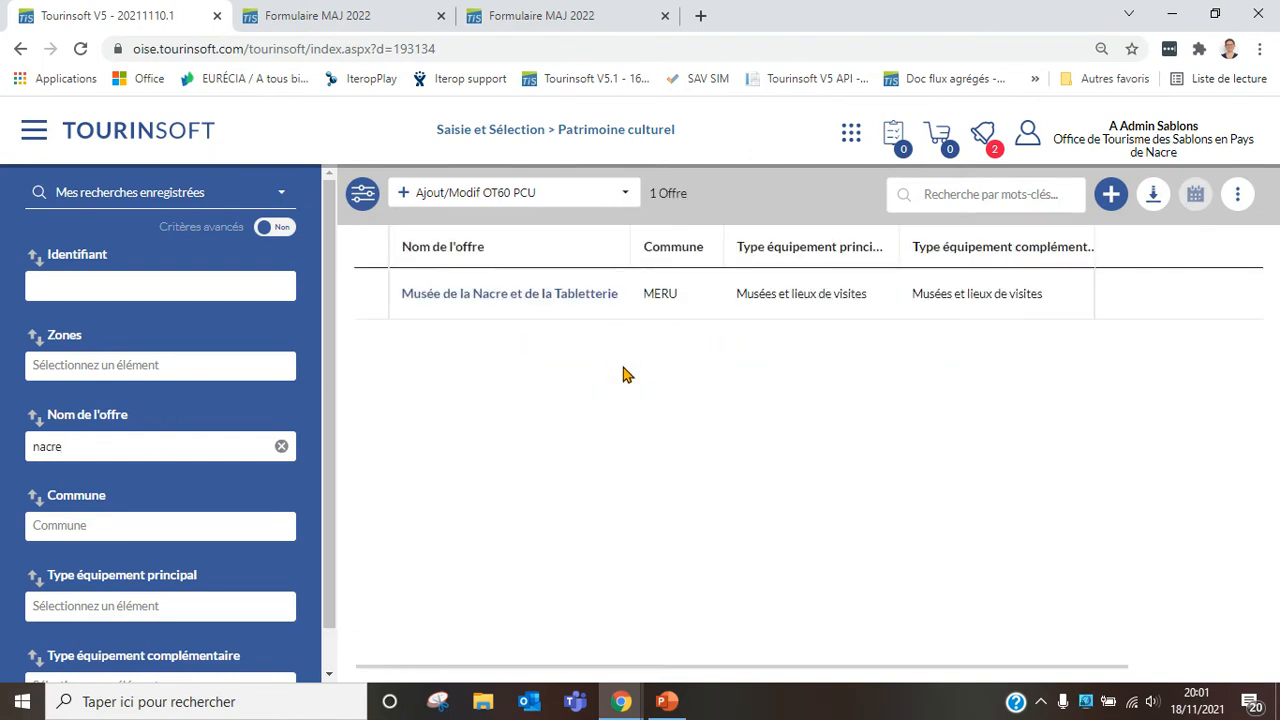
- Open the Musée de la Nacre et de la Tabletterie offer, copy its identifier and return to the offer list
click(555, 300)
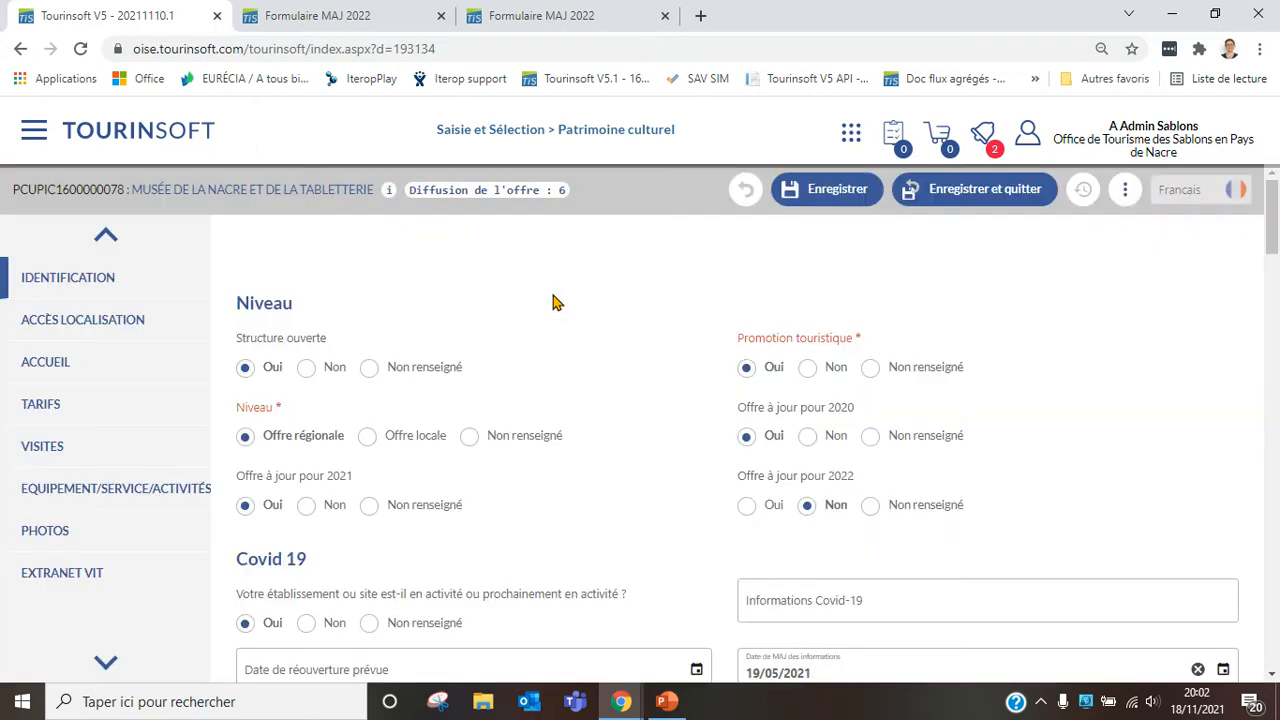
drag(14, 190, 125, 190)
key(ctrl+c)
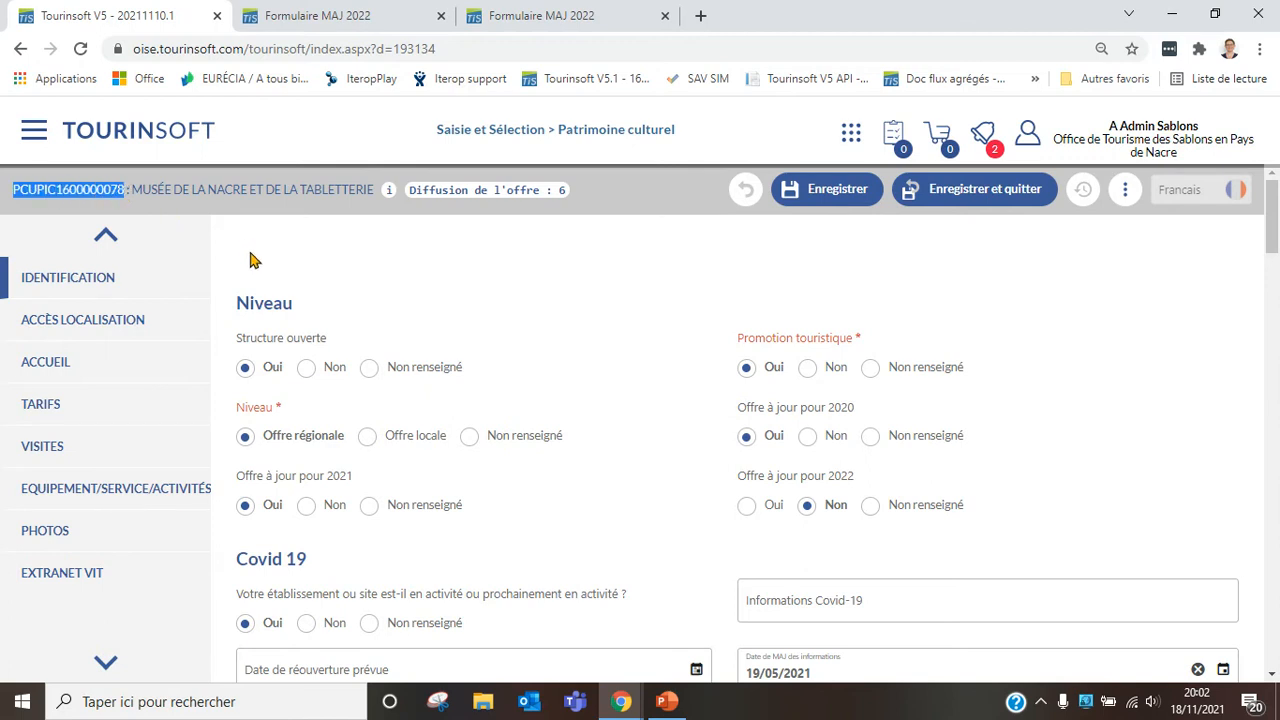
click(748, 192)
- Go back to the web questionnaire publications and reopen "Formulaire MAJ 2022"
click(35, 131)
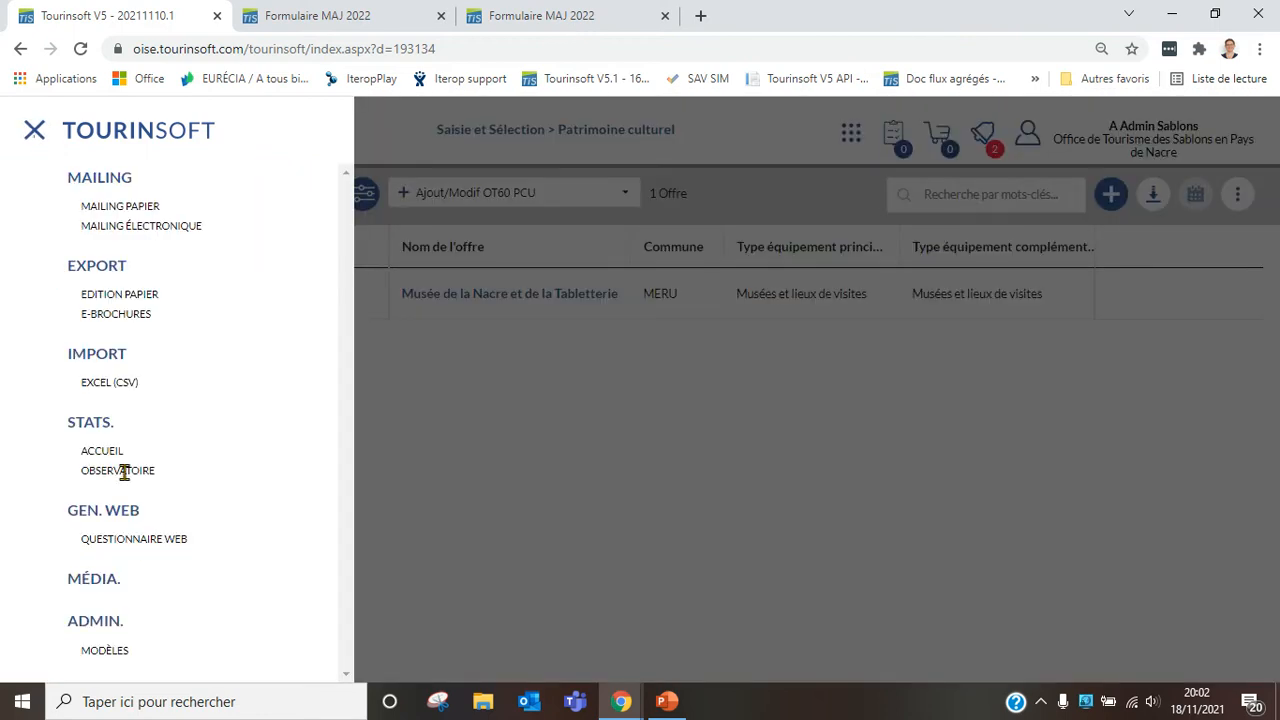
click(143, 539)
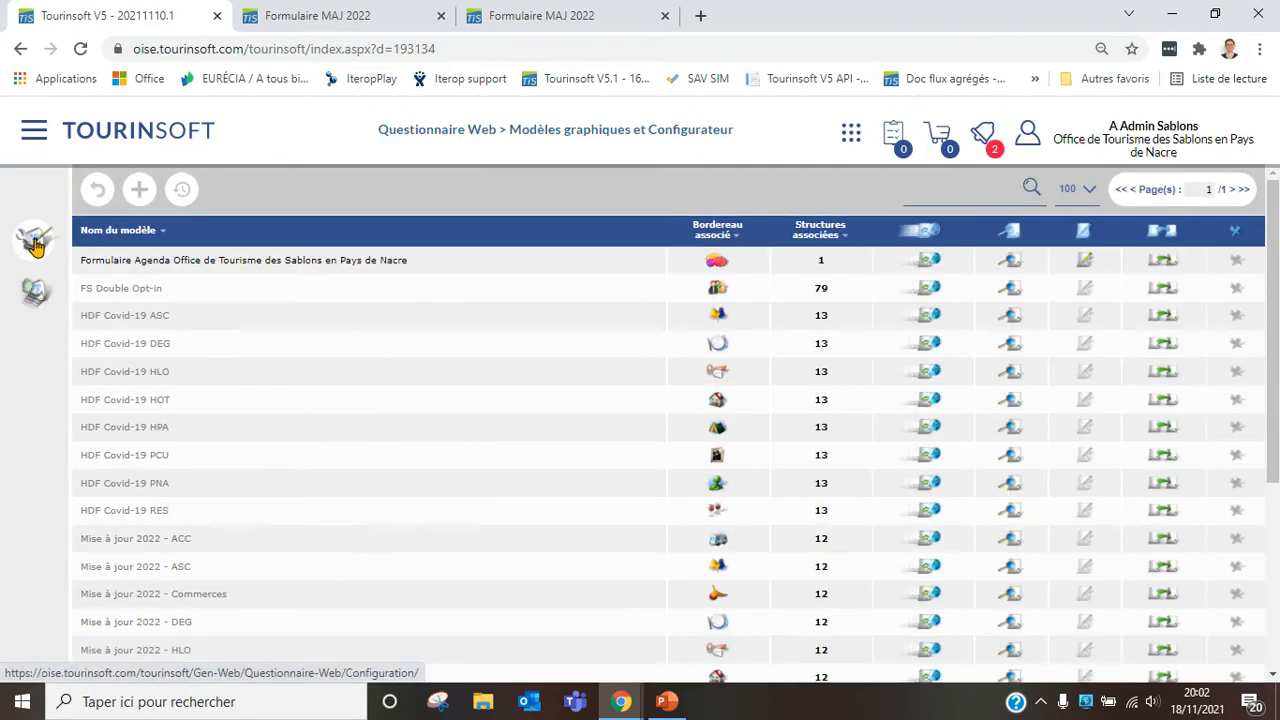
mouse_move(35, 297)
click(35, 297)
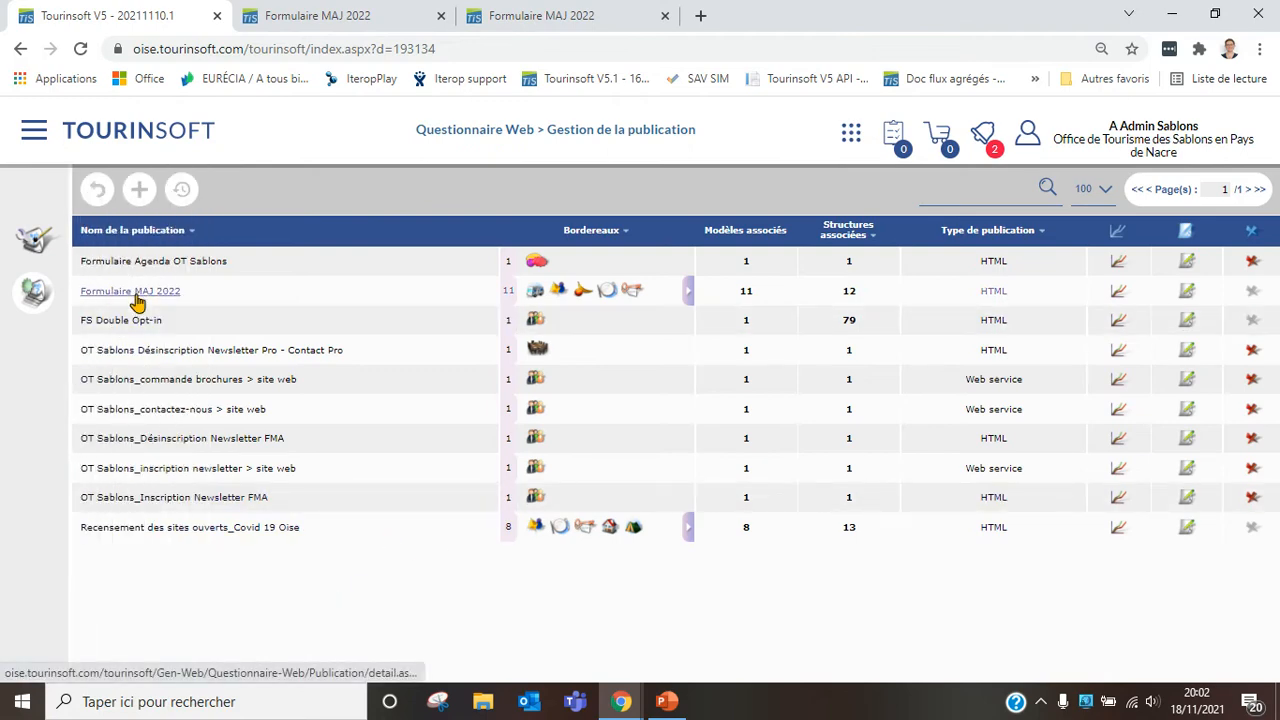
click(135, 295)
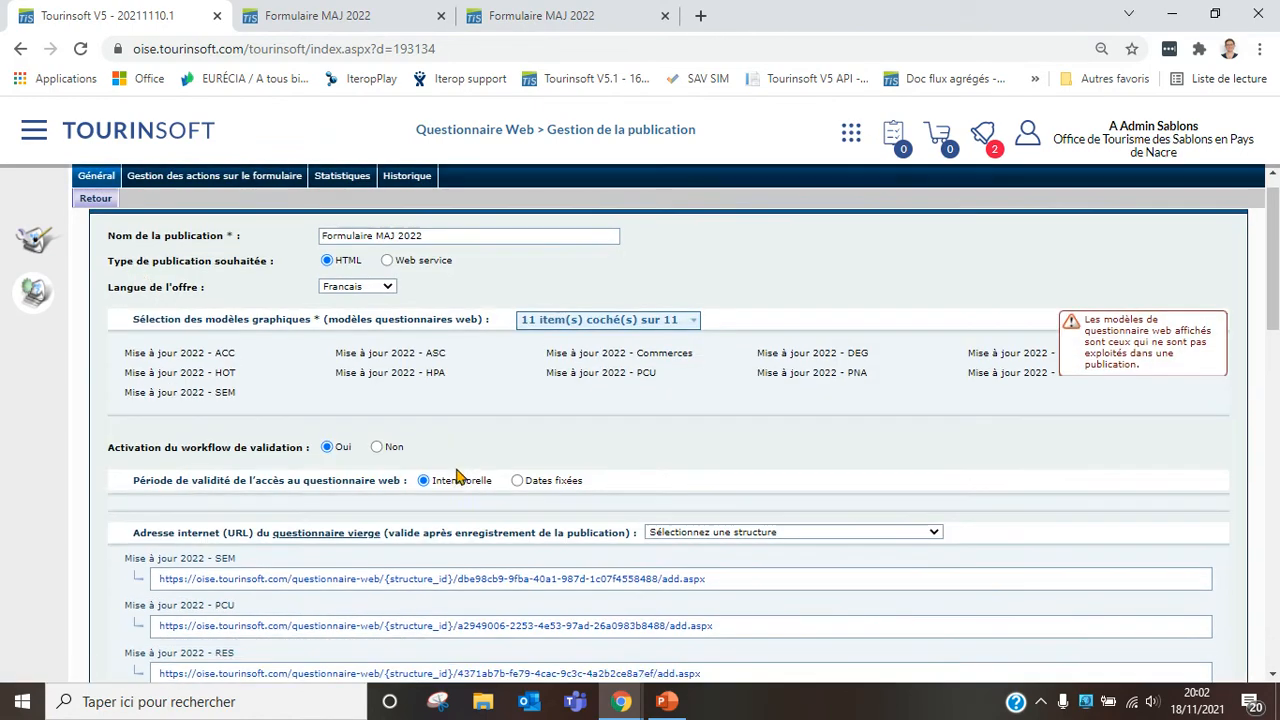
scroll(457, 477, down, 5)
scroll(449, 455, down, 4)
click(305, 629)
key(ctrl+v)
click(437, 622)
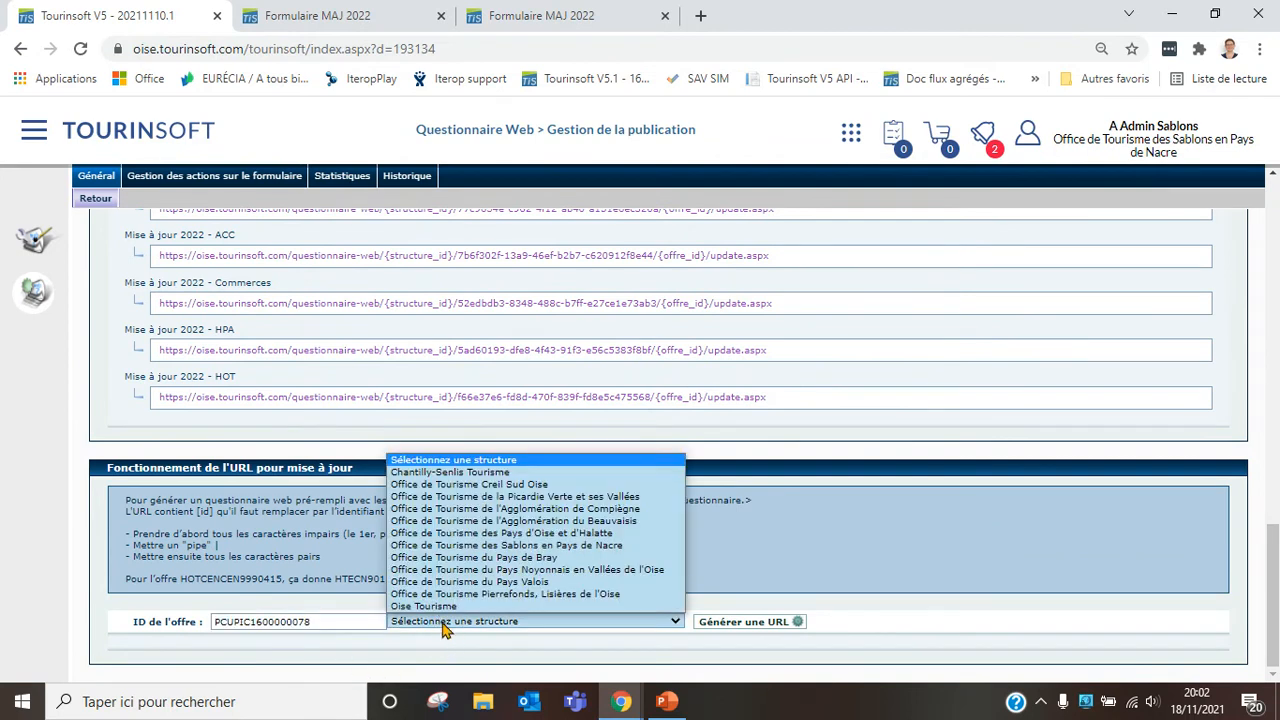
click(528, 545)
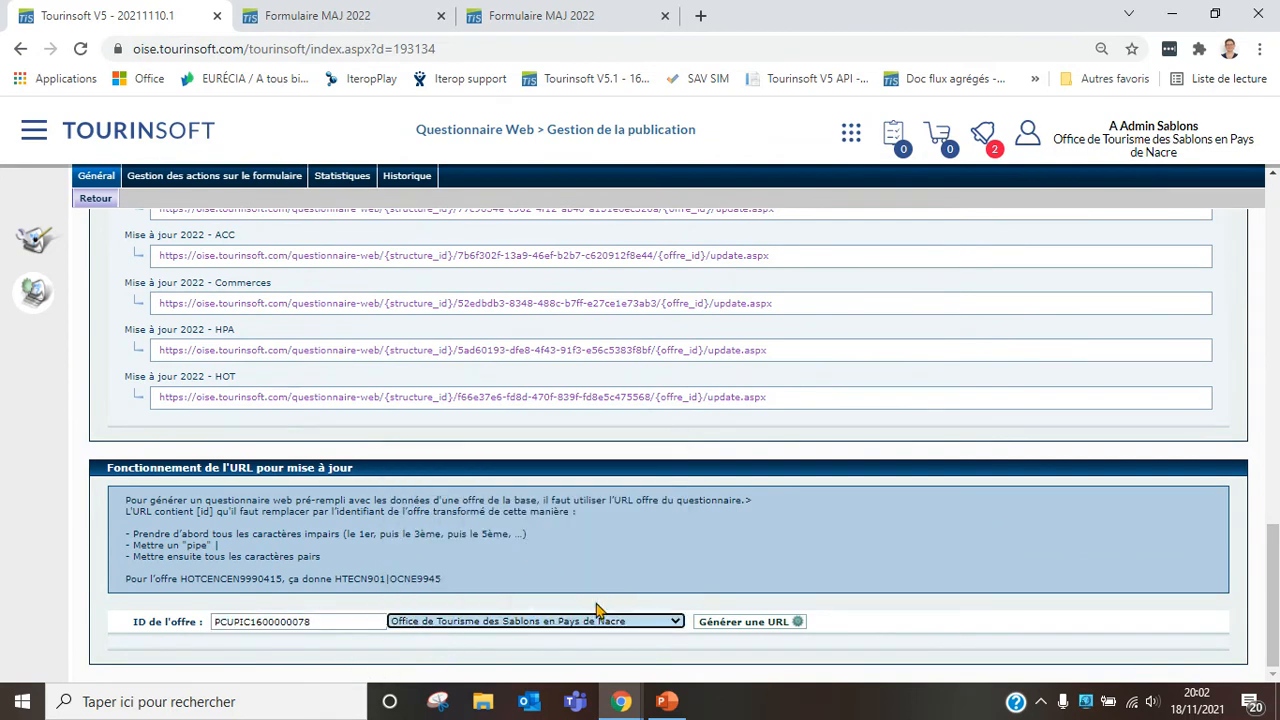
click(742, 621)
scroll(949, 562, down, 1)
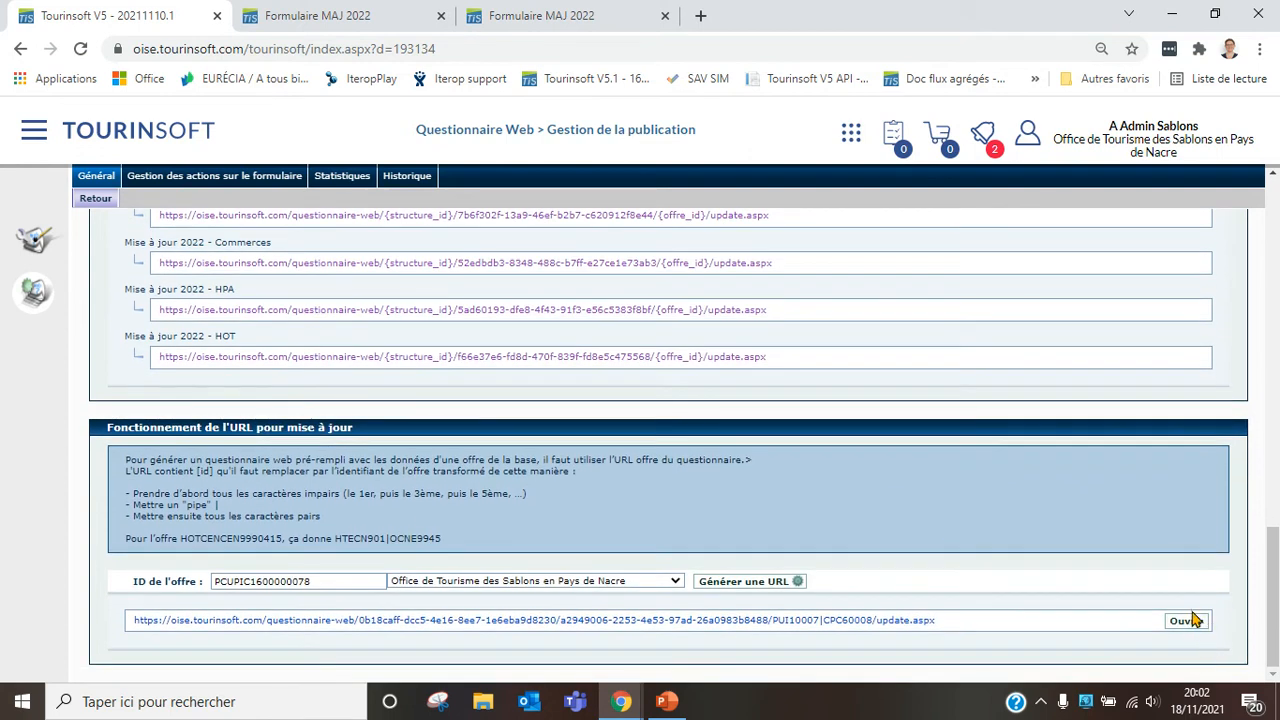
- Open the generated update questionnaire, review its prefilled fields and compare it with the blank ACTIVITES SPORTIVES - CULTURELLES OU DE LOISIRS form
click(1190, 620)
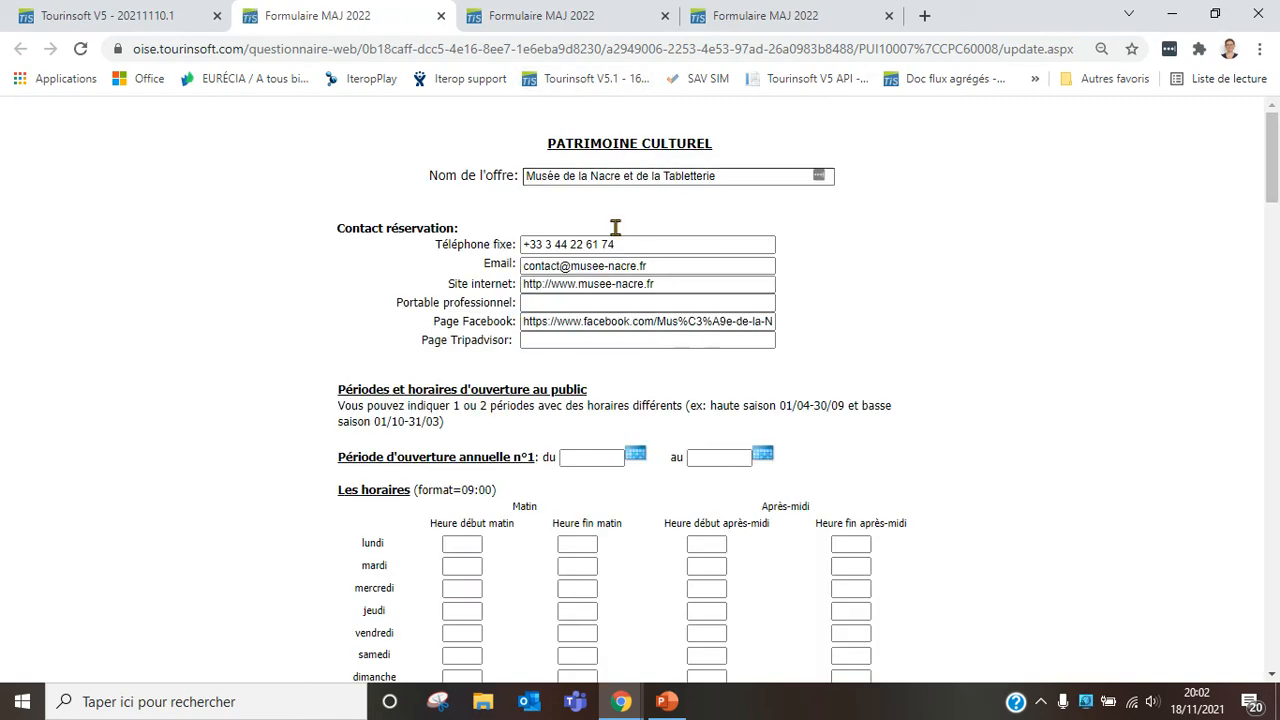
scroll(928, 420, down, 5)
scroll(928, 412, up, 1)
scroll(910, 400, up, 4)
click(577, 20)
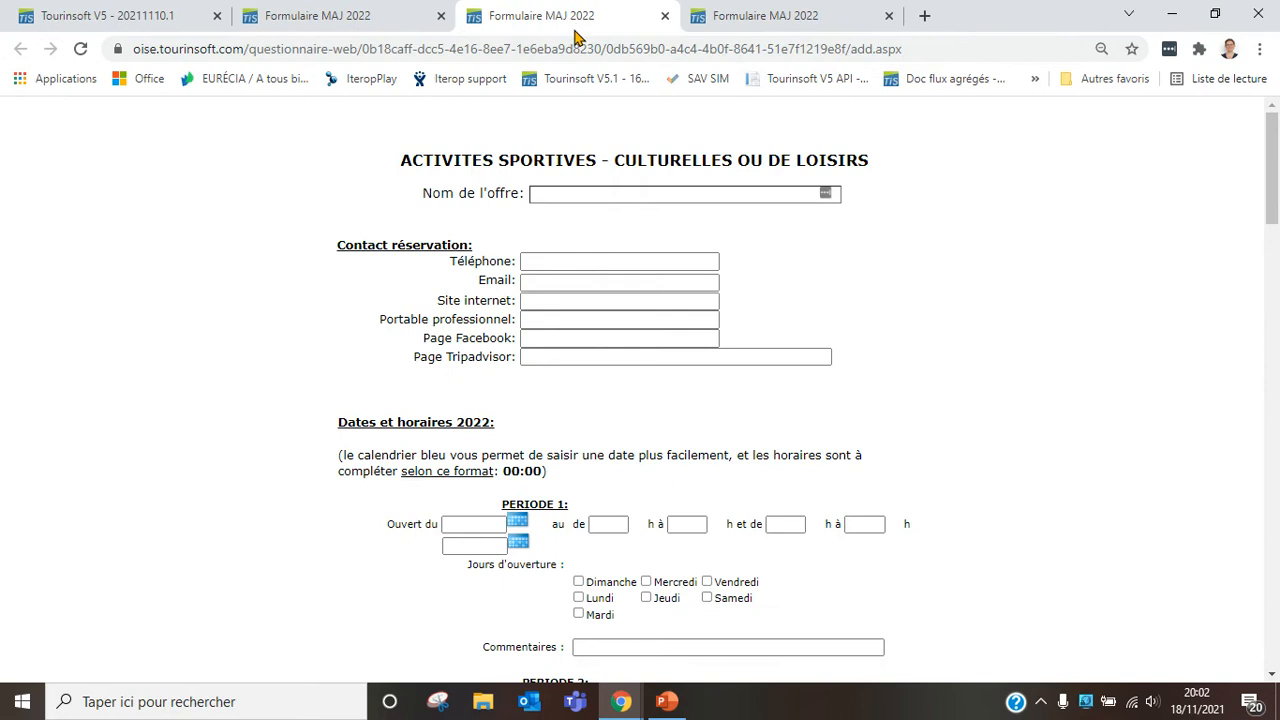
- Close the blank ACTIVITES SPORTIVES form, compare the blank and prefilled PATRIMOINE CULTUREL forms, and review the publication's questionnaire URLs
click(665, 15)
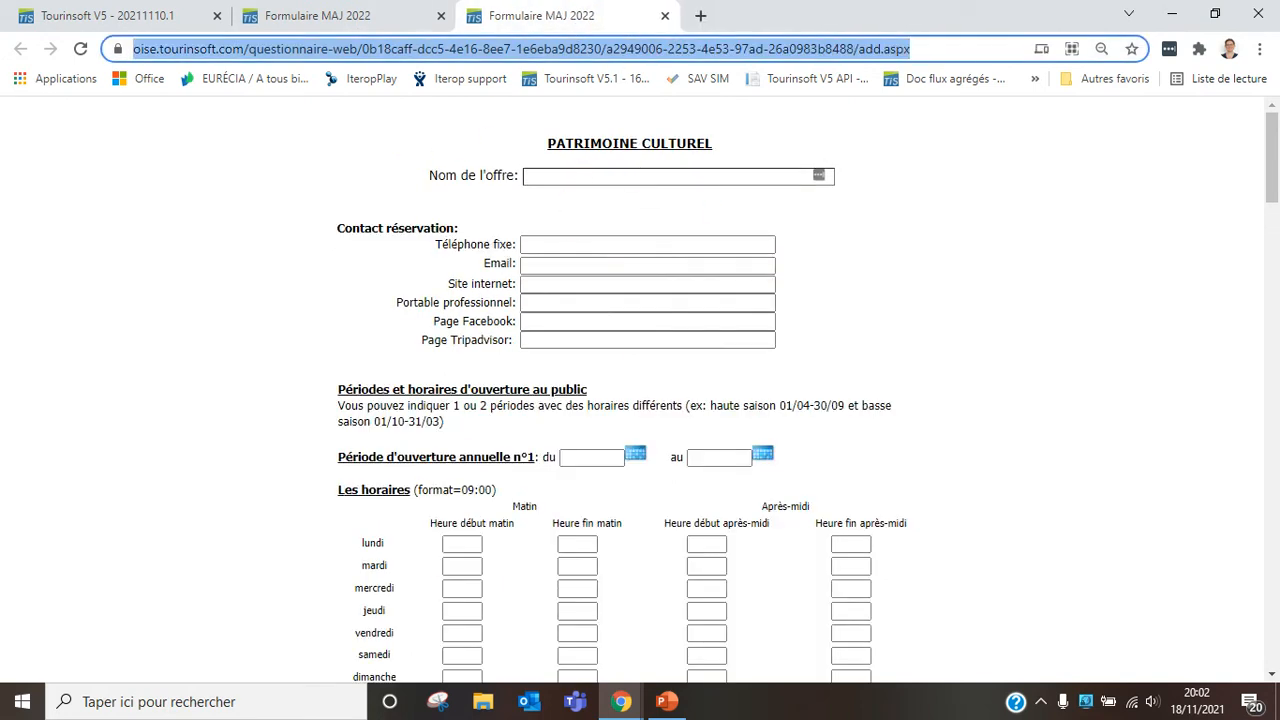
click(330, 18)
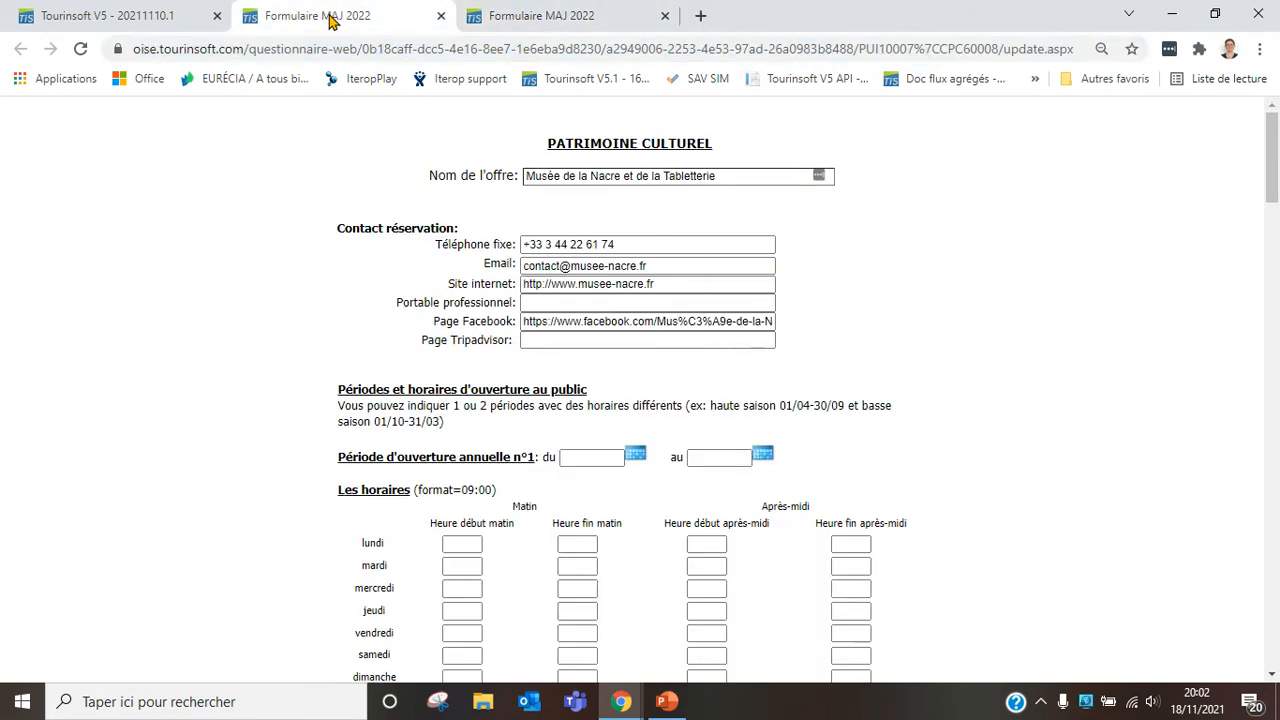
click(148, 17)
scroll(325, 413, up, 2)
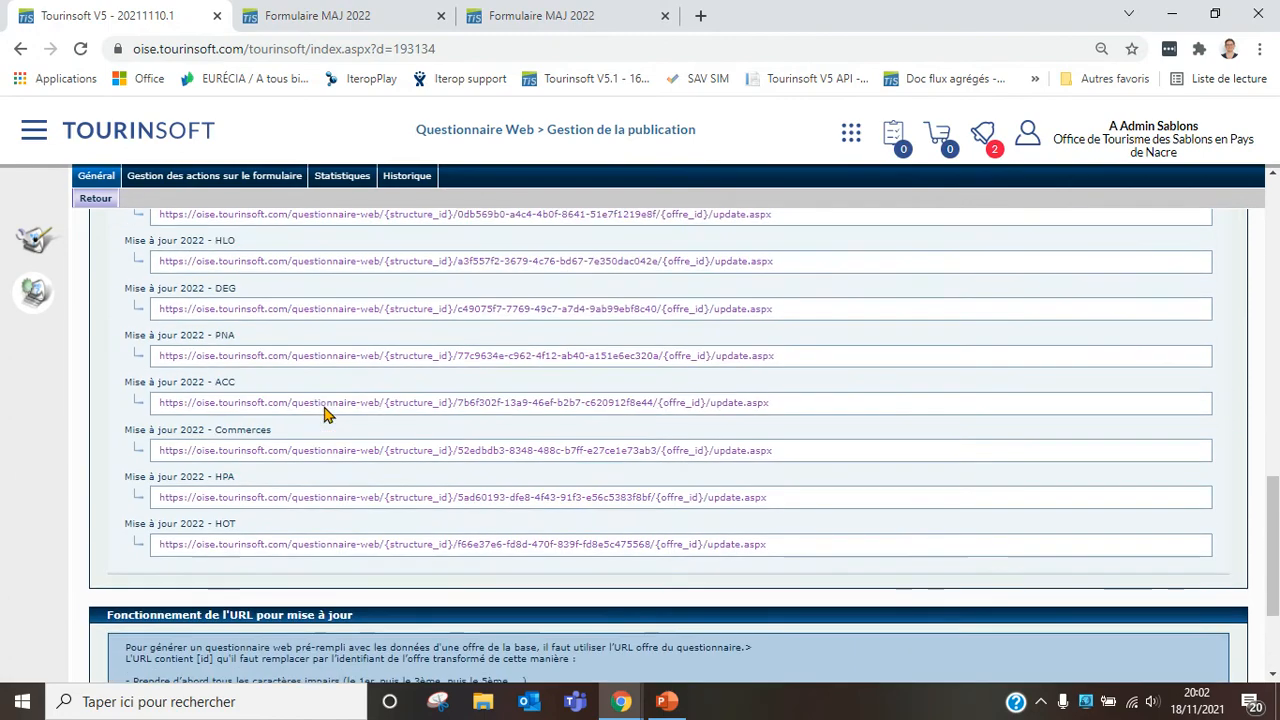
scroll(325, 413, up, 10)
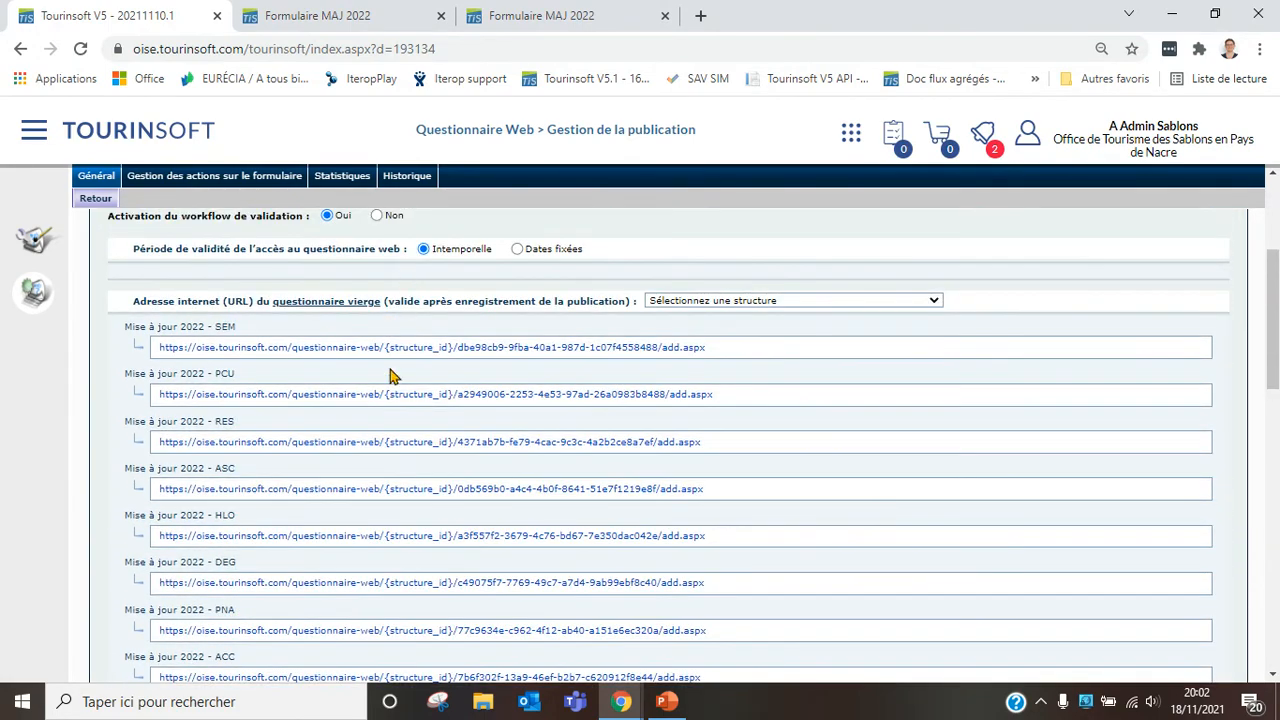
scroll(394, 517, down, 5)
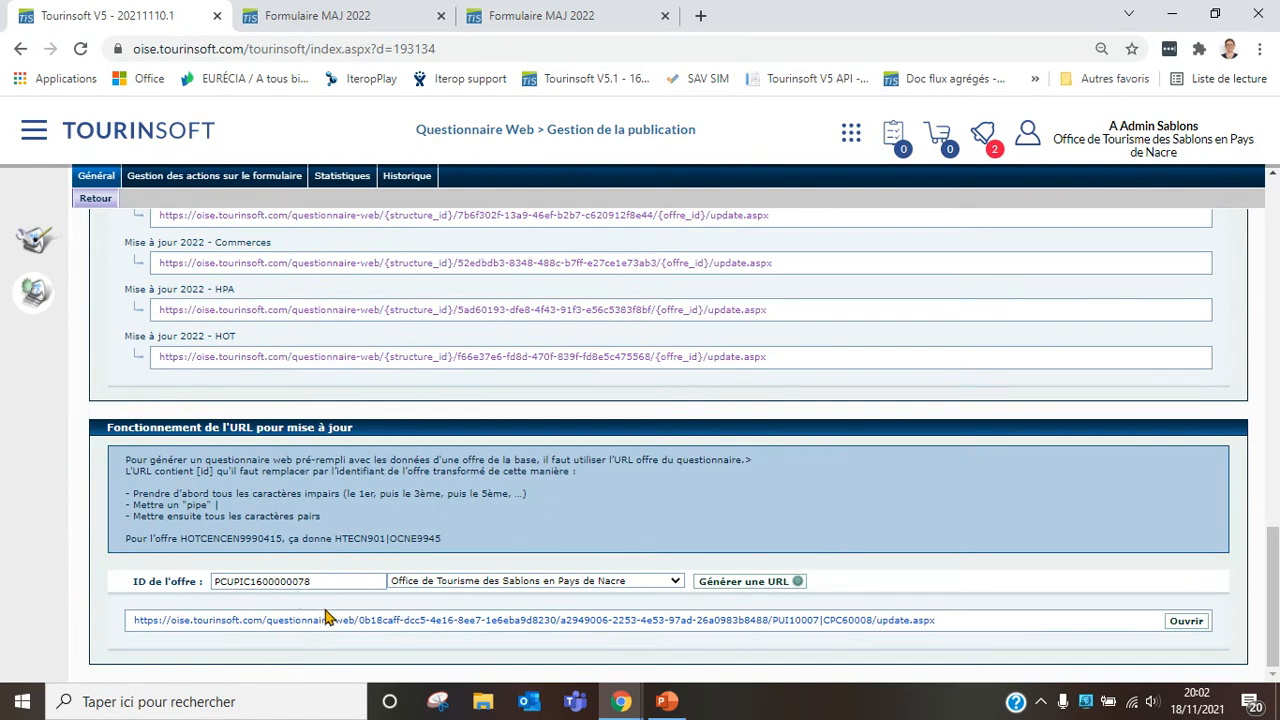
- Leave the publication, go to the graphic models and configurator, and open the OT Sablons_Inscription Newsletter FMA model at its form layout
click(34, 242)
click(706, 182)
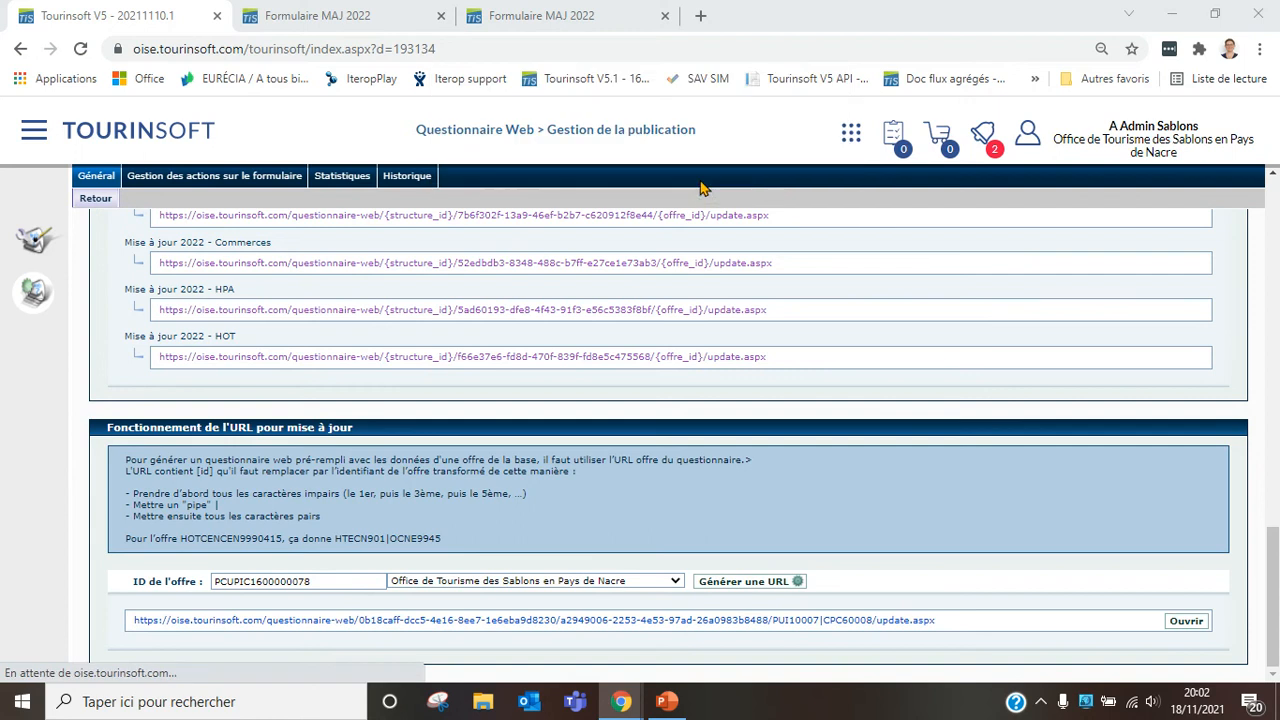
mouse_move(34, 247)
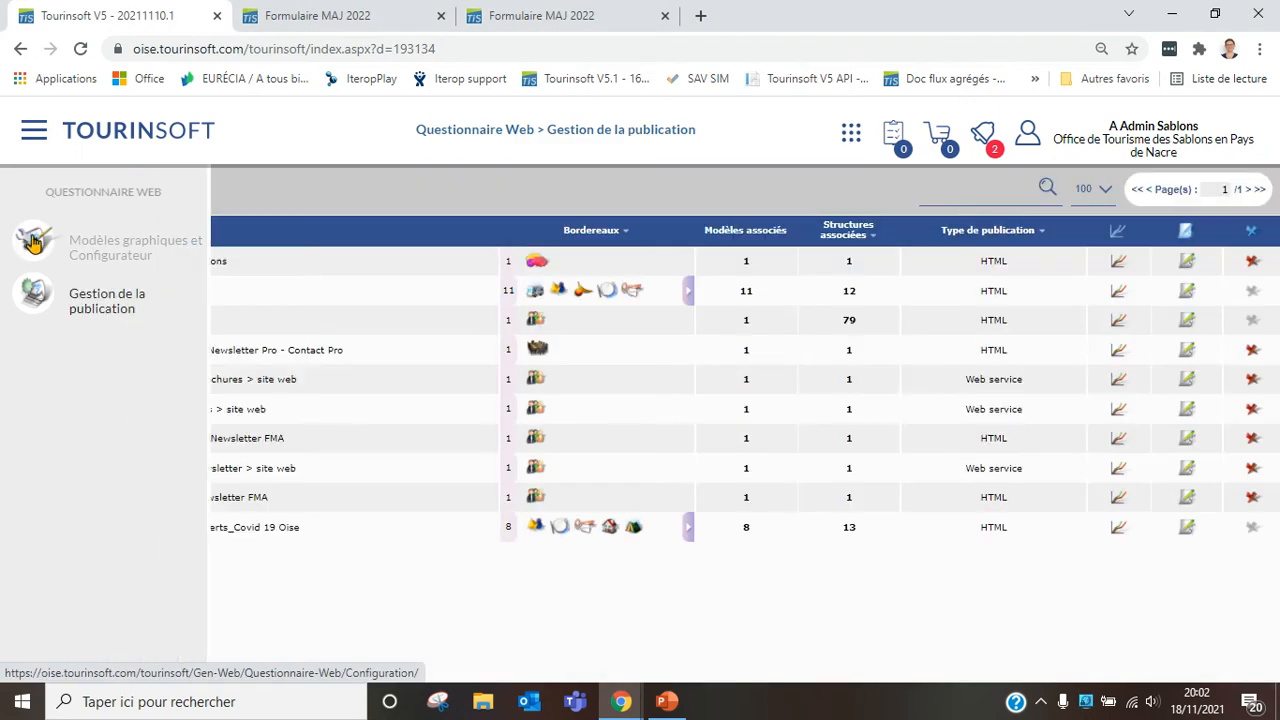
click(34, 245)
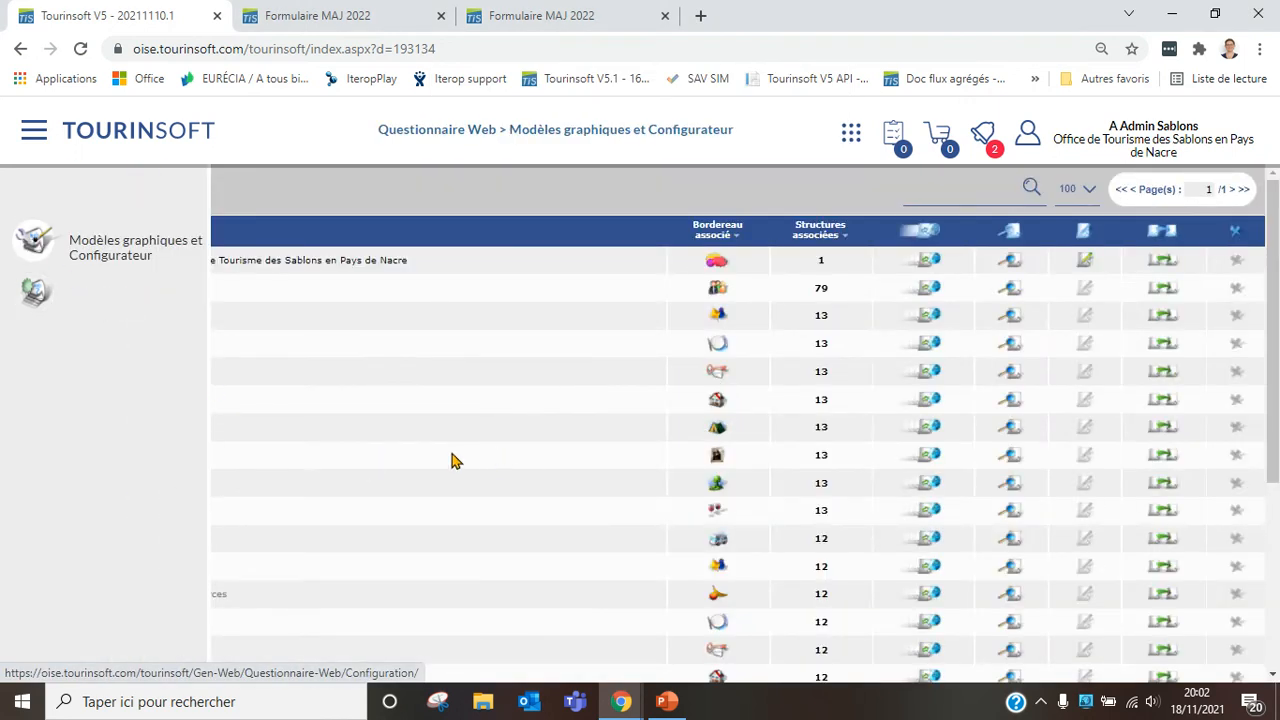
scroll(440, 420, down, 8)
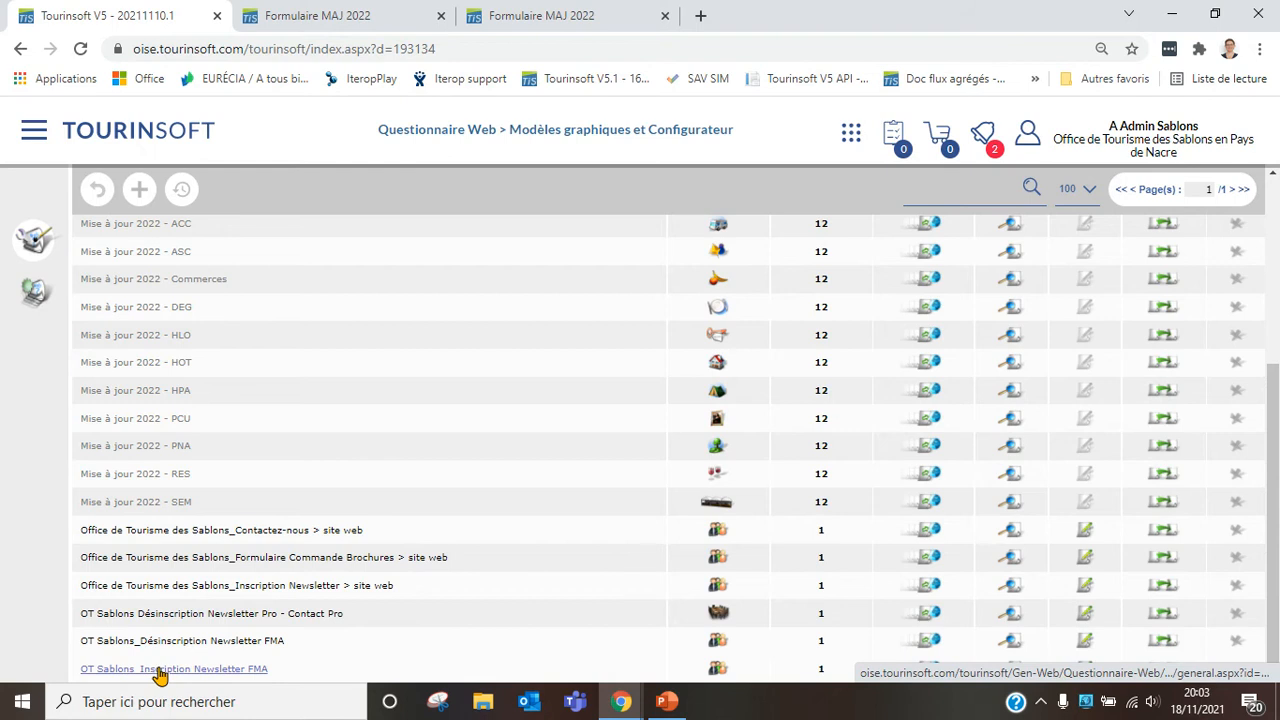
click(158, 670)
scroll(183, 645, down, 4)
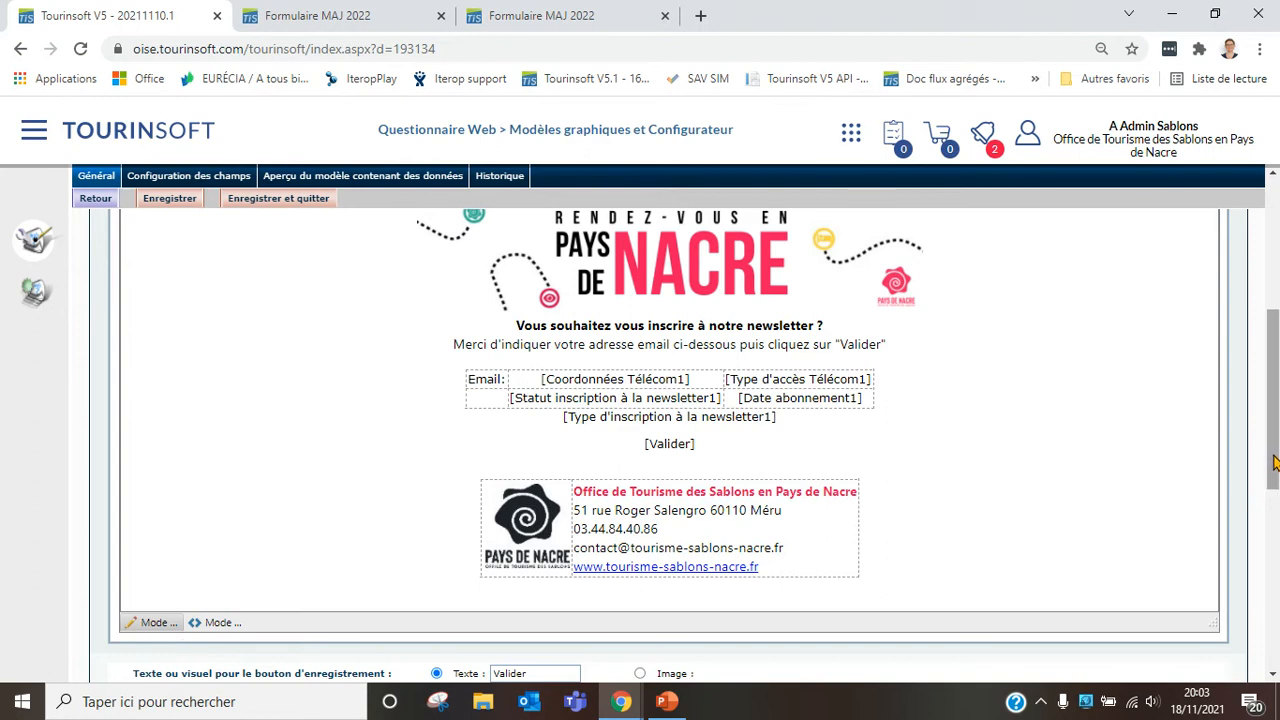
drag(1277, 458, 1277, 447)
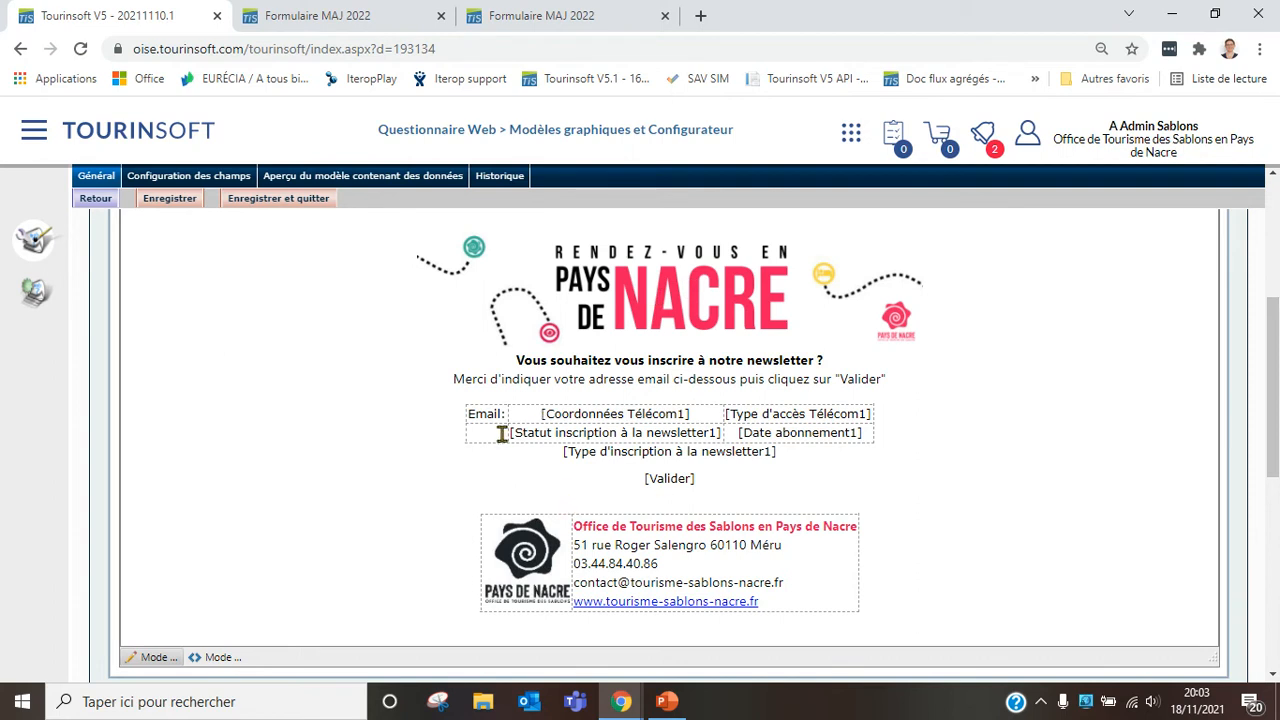
- Delete the closing bracket of the [Coordonnées Télécom1] field, leave the model without saving and reopen it
drag(537, 414, 693, 414)
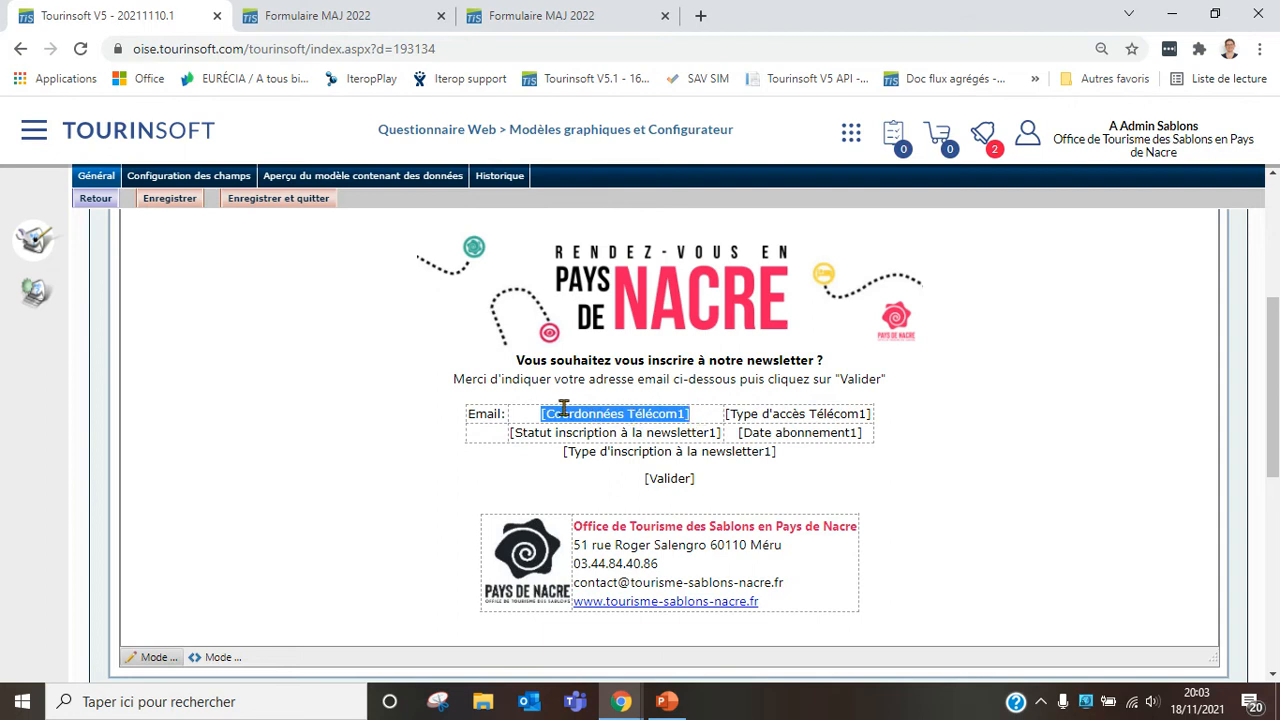
click(708, 416)
key(BackSpace)
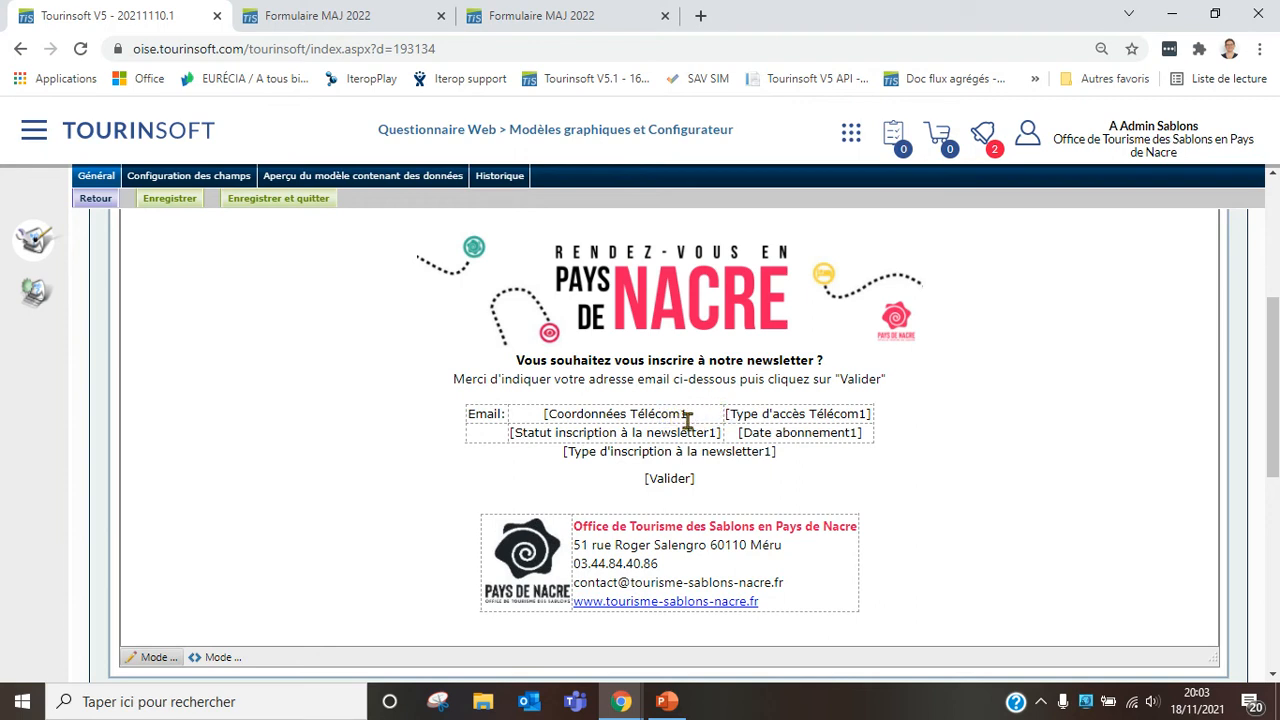
click(99, 200)
click(714, 177)
scroll(294, 429, down, 5)
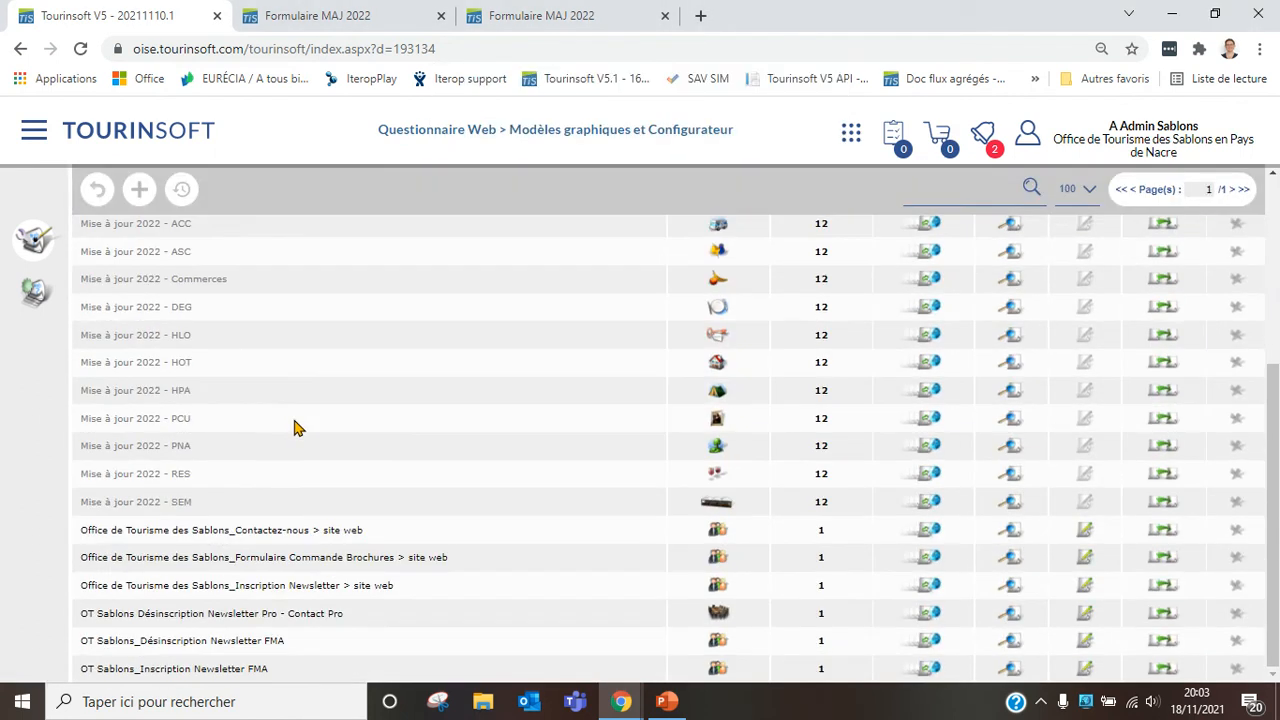
click(151, 669)
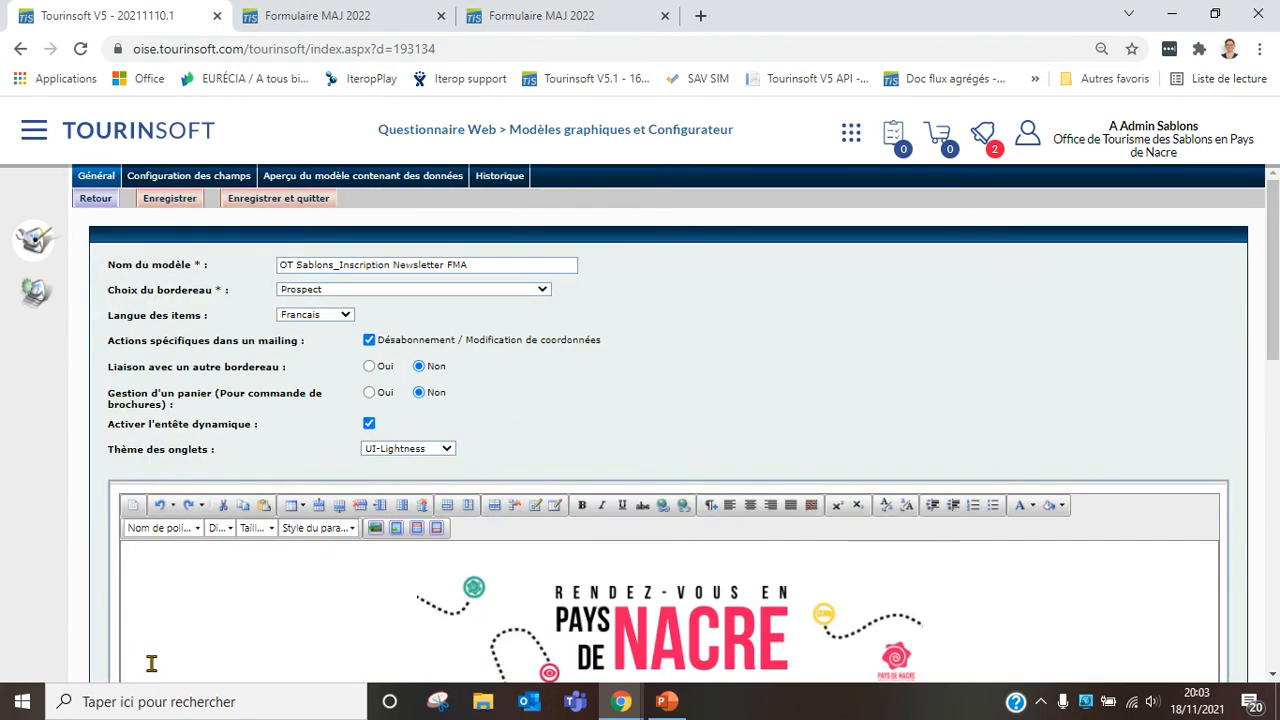
scroll(757, 443, down, 3)
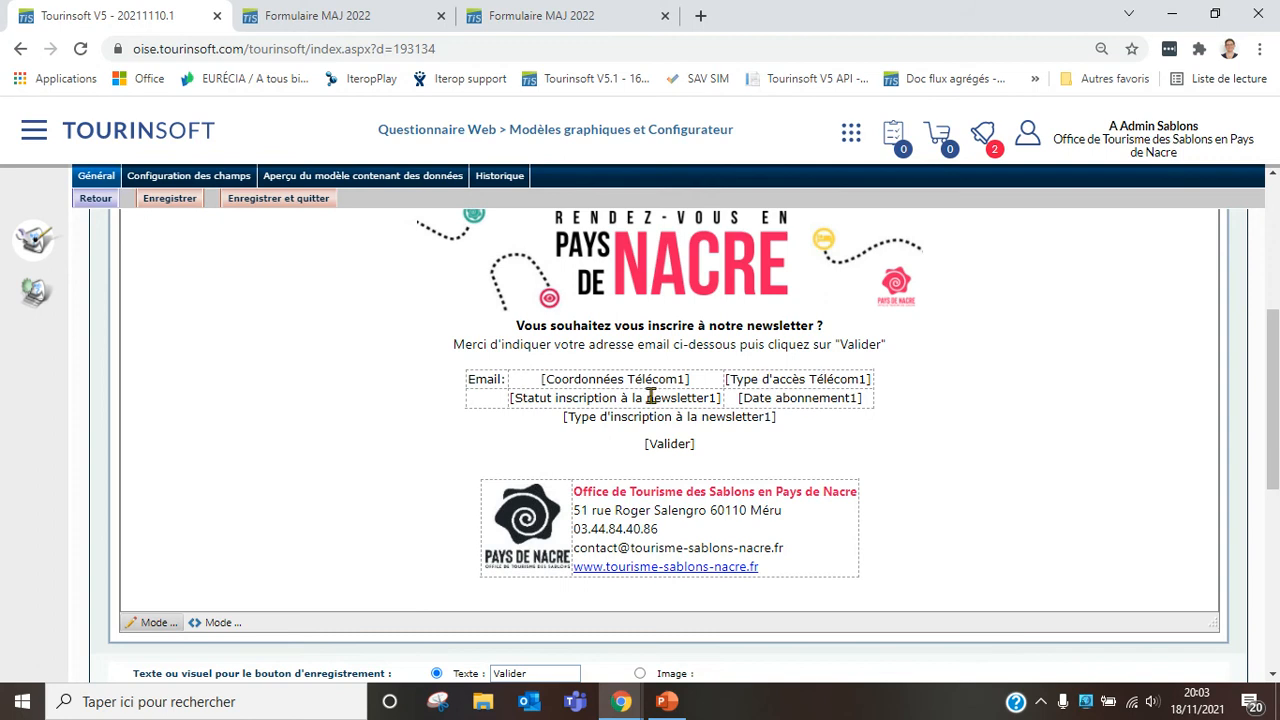
- Make the tourist office name in the model's contact block italic and underlined
drag(574, 491, 852, 491)
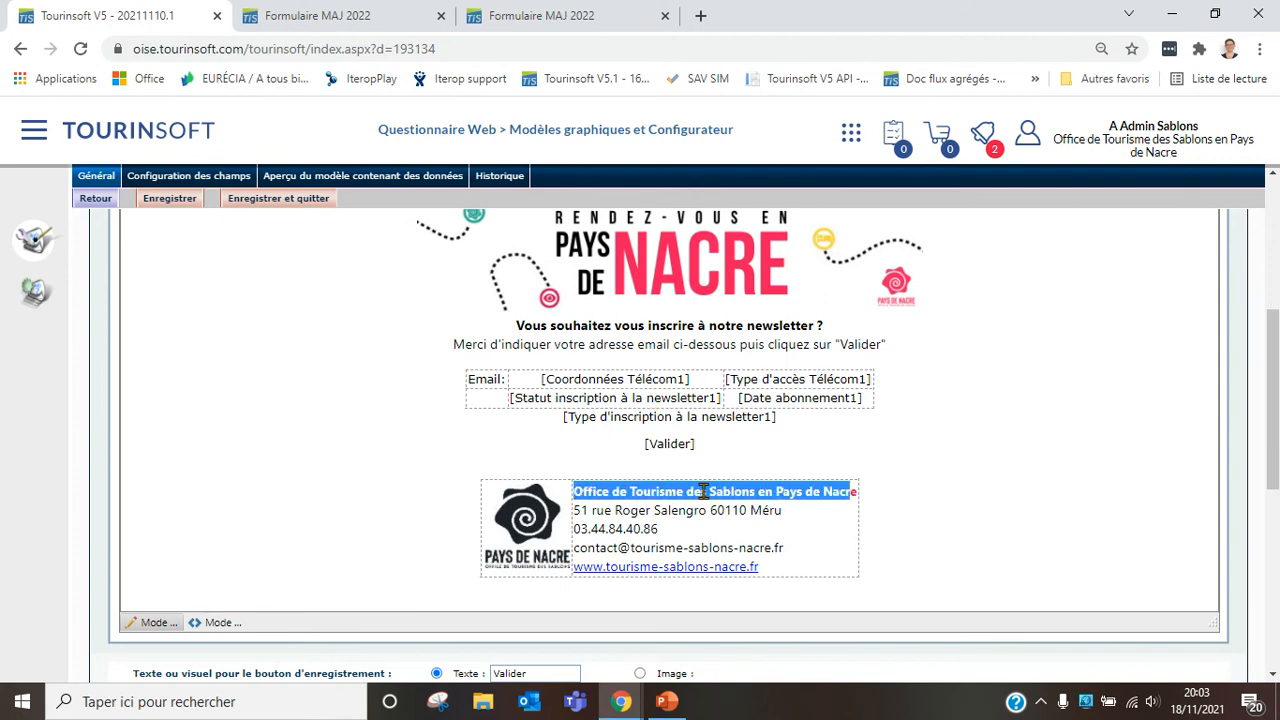
scroll(1245, 427, up, 1)
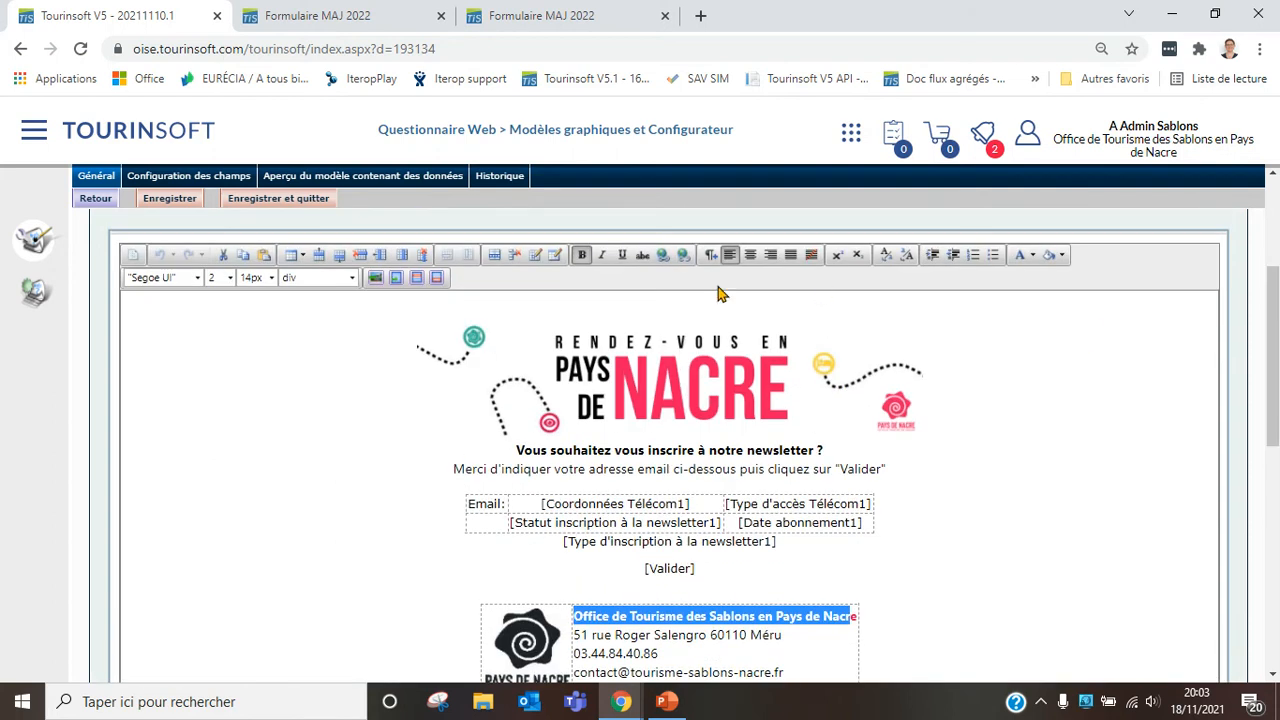
click(603, 255)
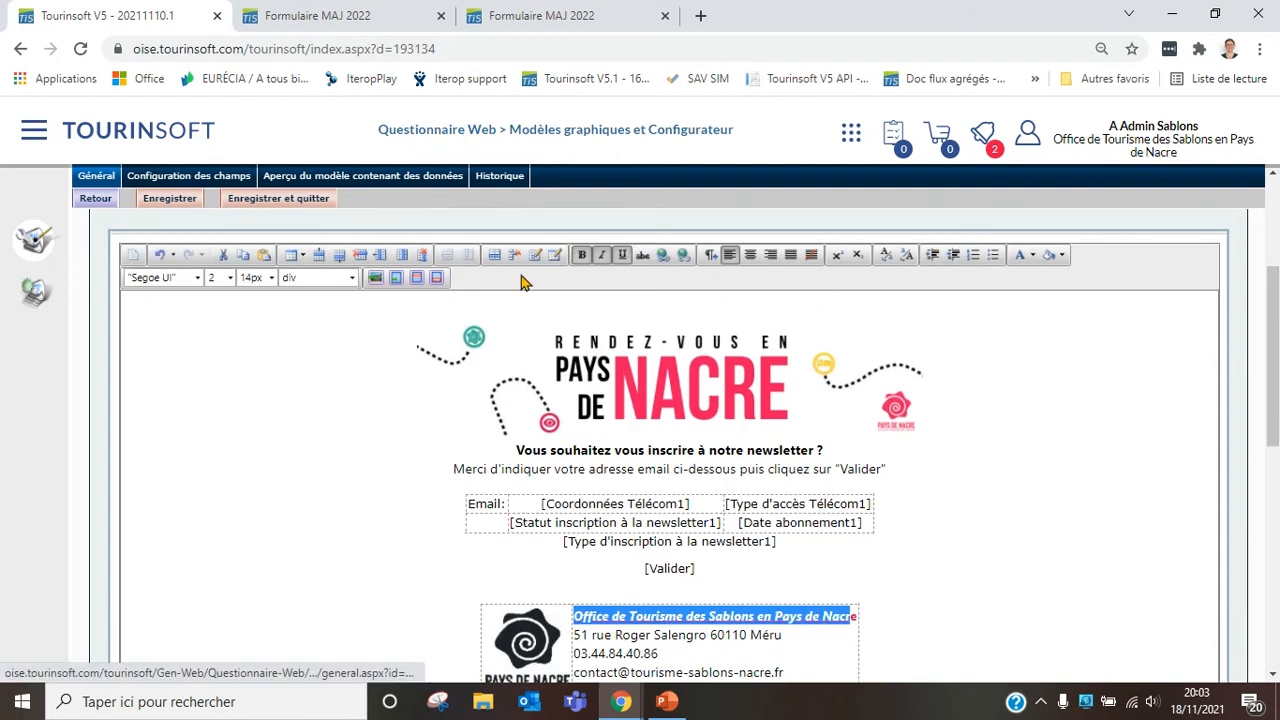
click(1031, 256)
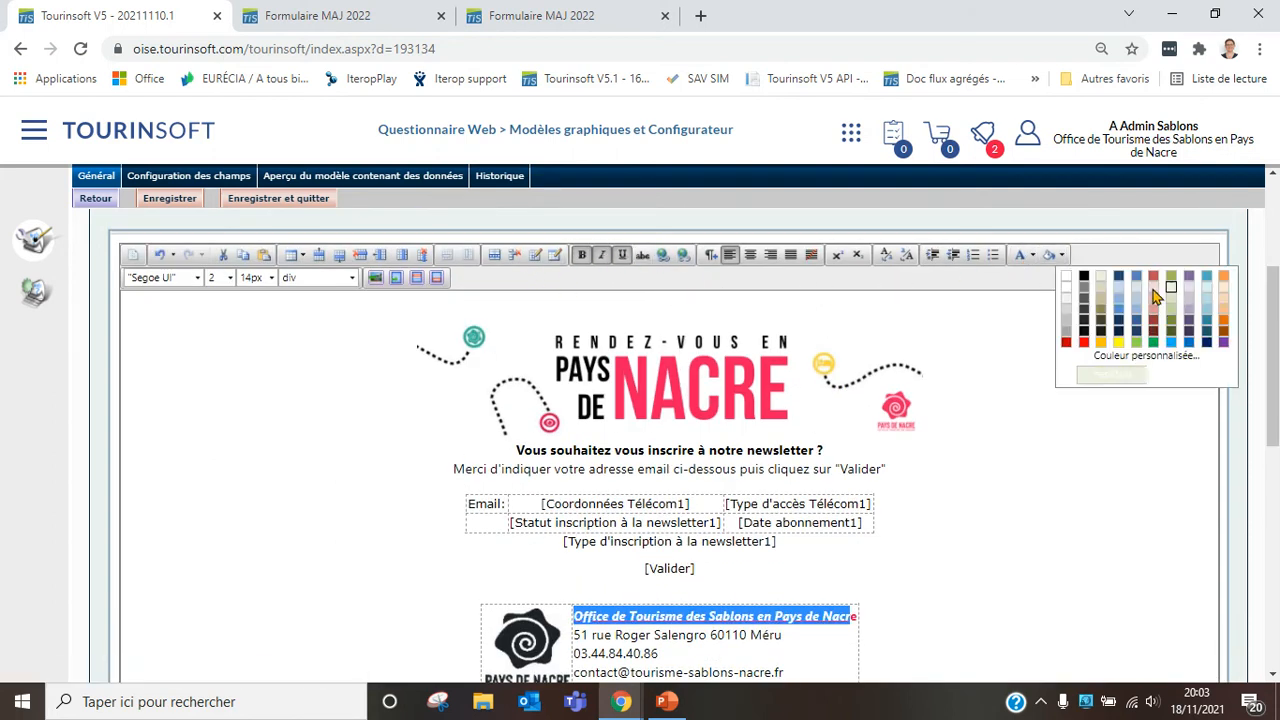
click(1020, 408)
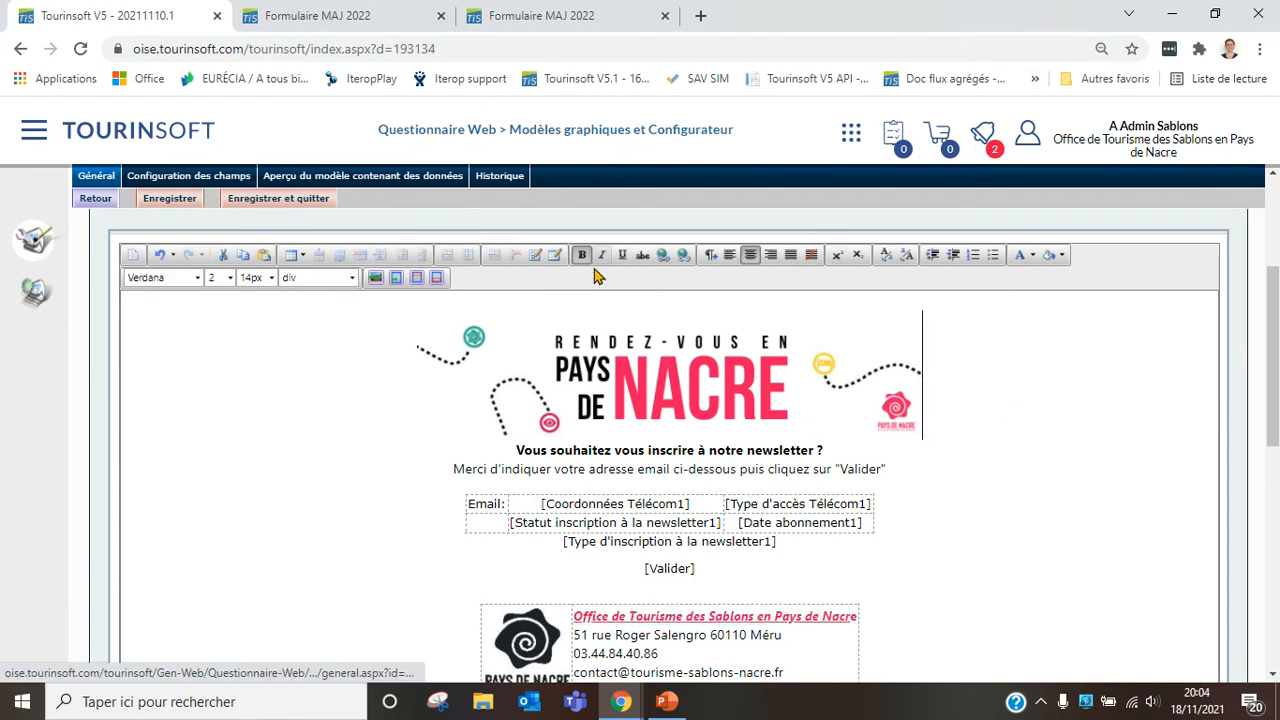
- Delete the black Pays de Nacre logo beside the office's contact details
scroll(541, 440, down, 2)
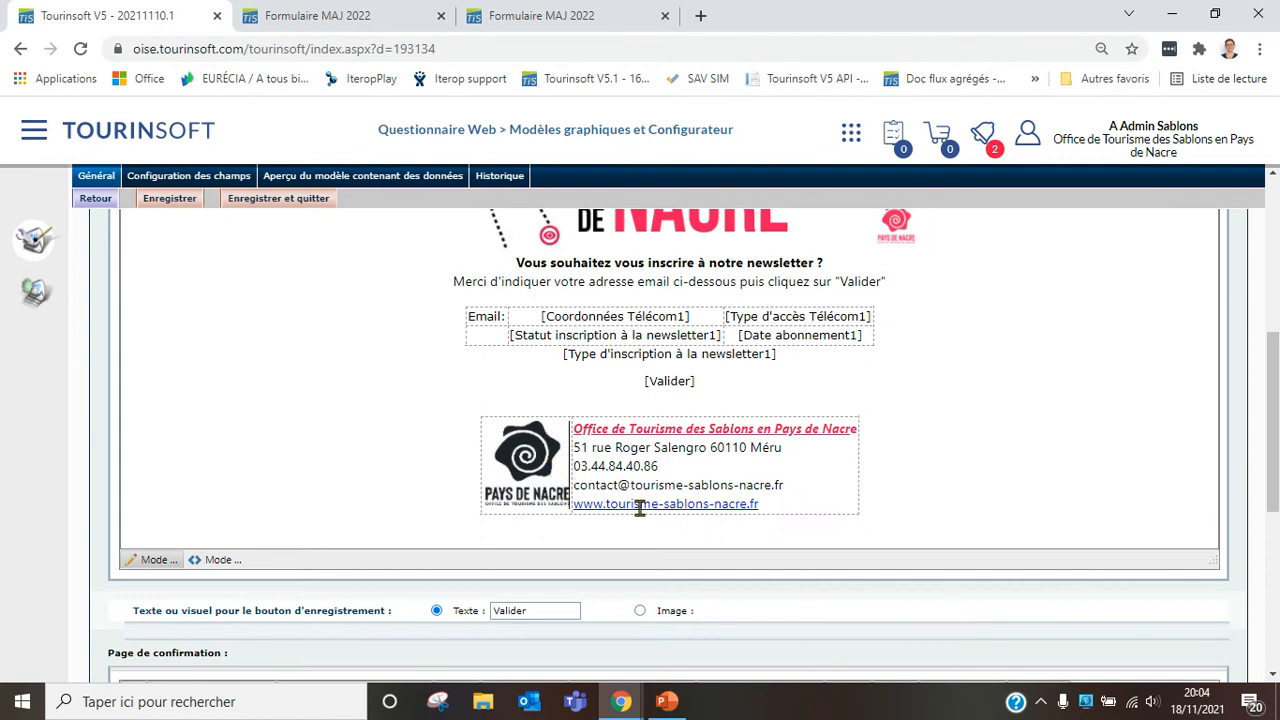
key(BackSpace)
drag(1274, 427, 1275, 364)
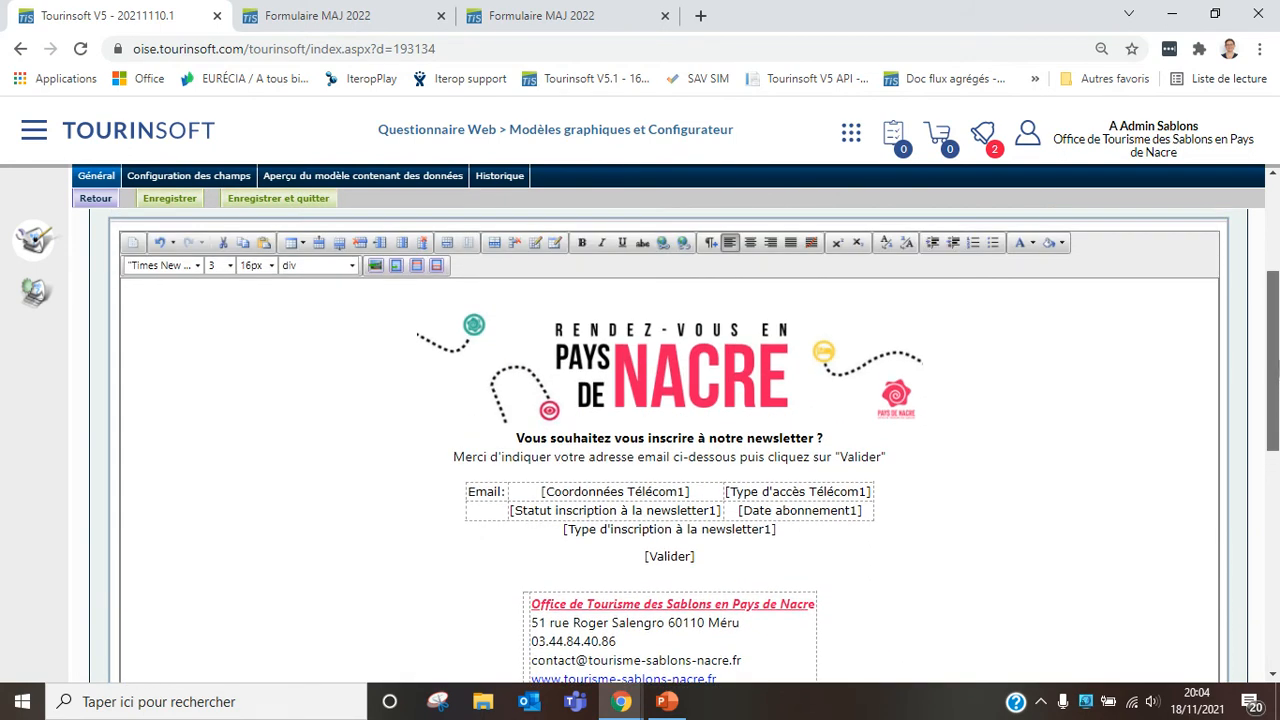
- Search the media library for "sablon" and insert the pink Pays de Nacre logo named Afrotrane in the empty logo cell
click(375, 266)
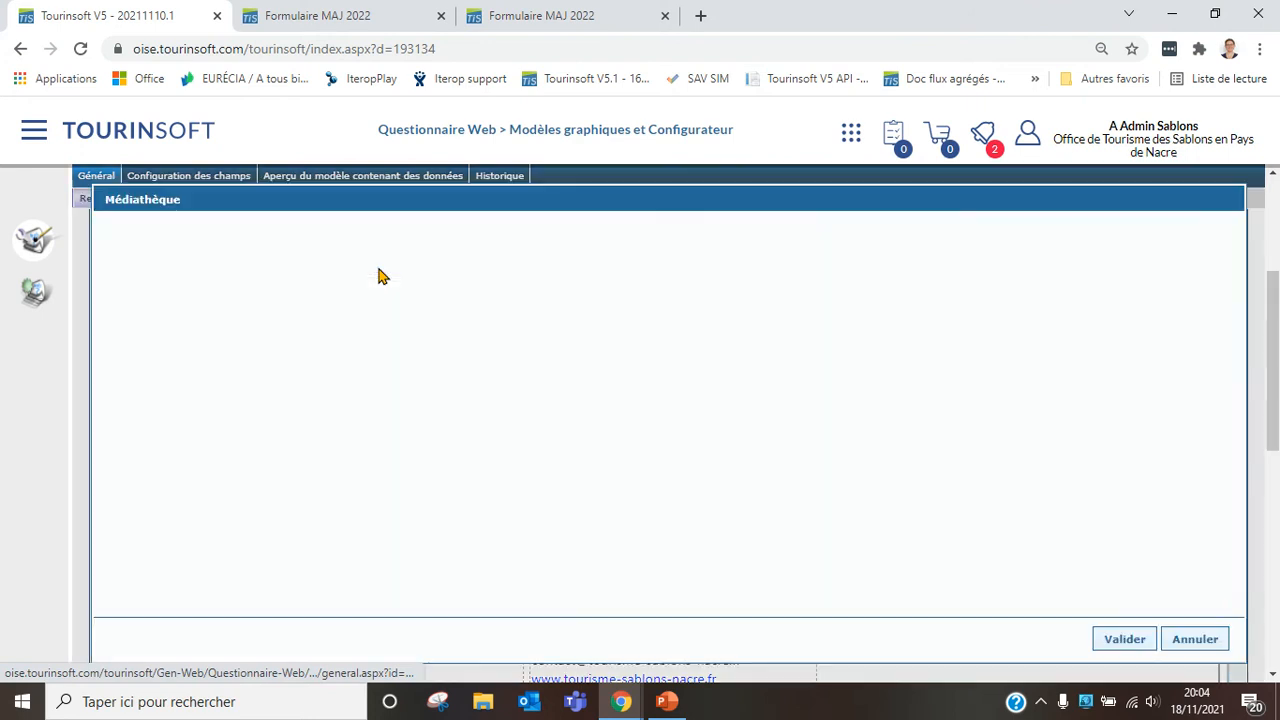
click(1049, 232)
text(s)
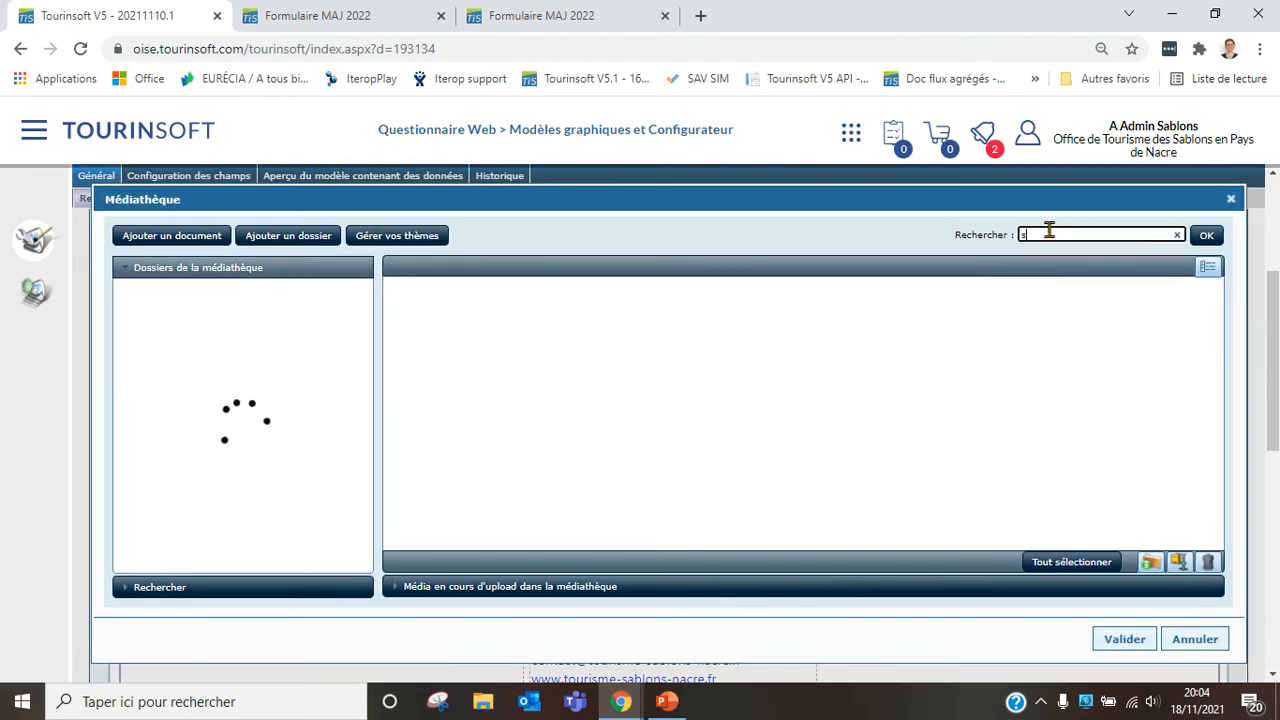
text(ablon)
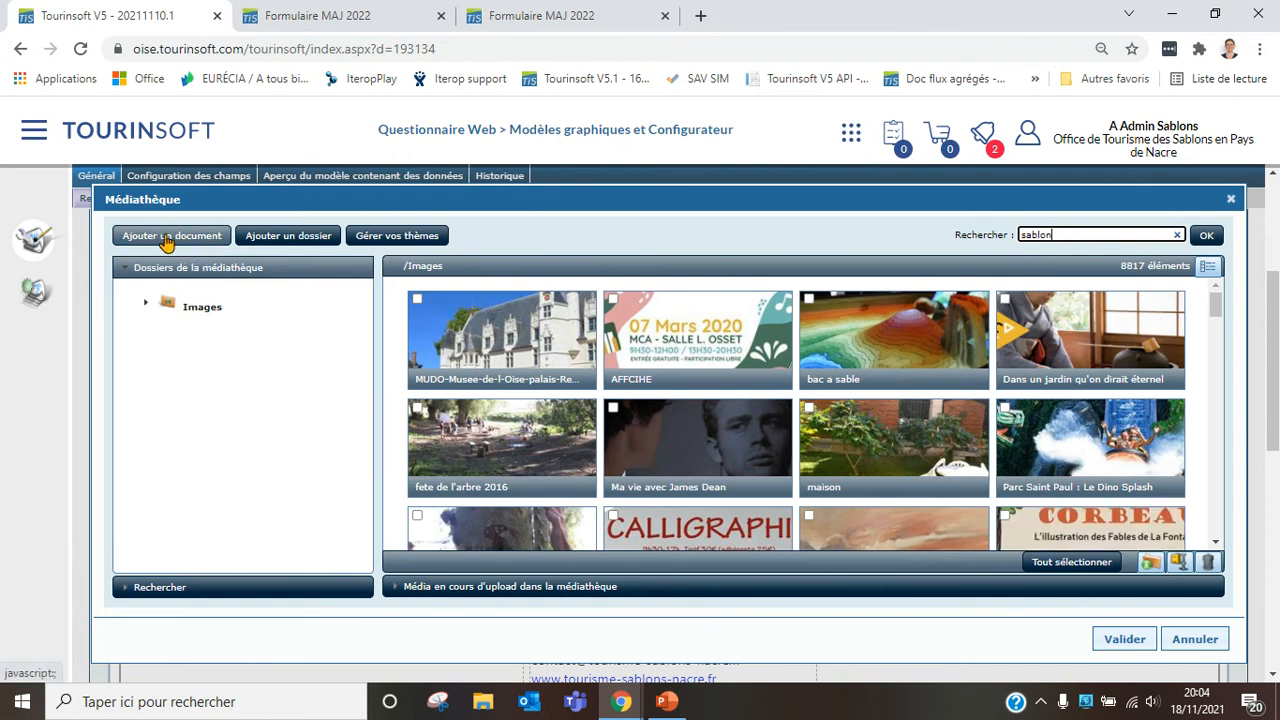
click(1206, 236)
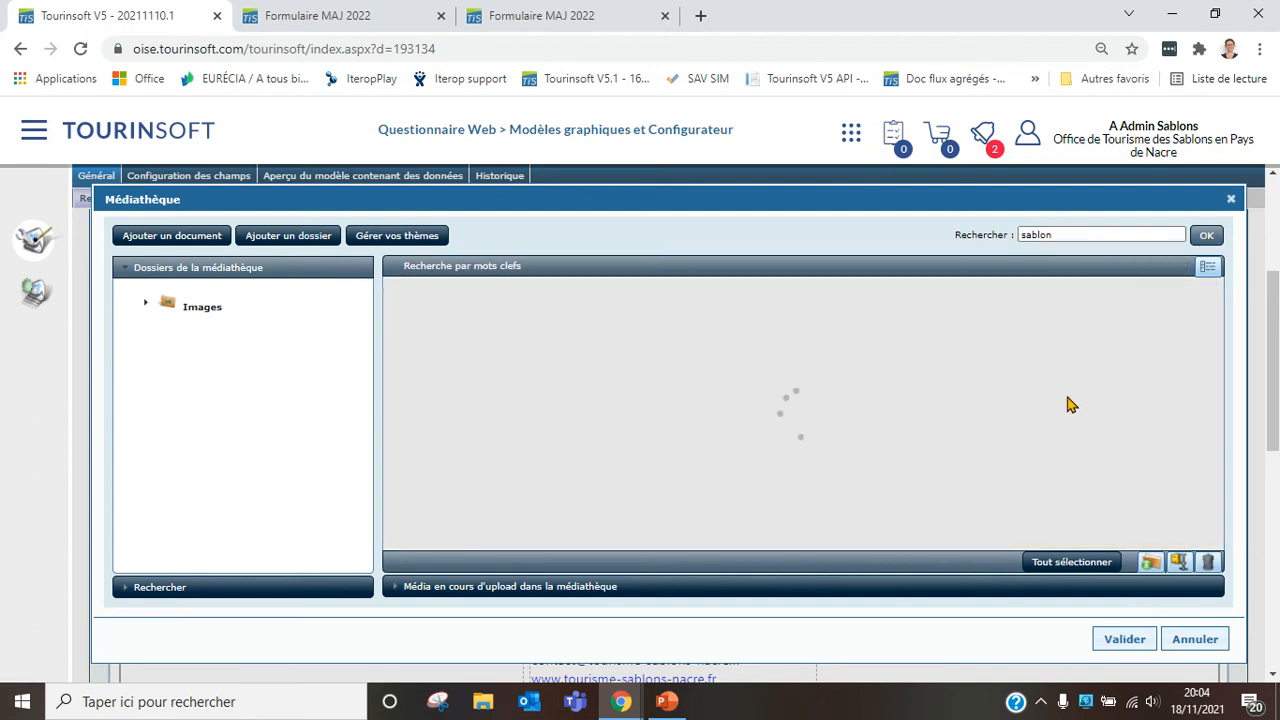
scroll(1068, 402, down, 5)
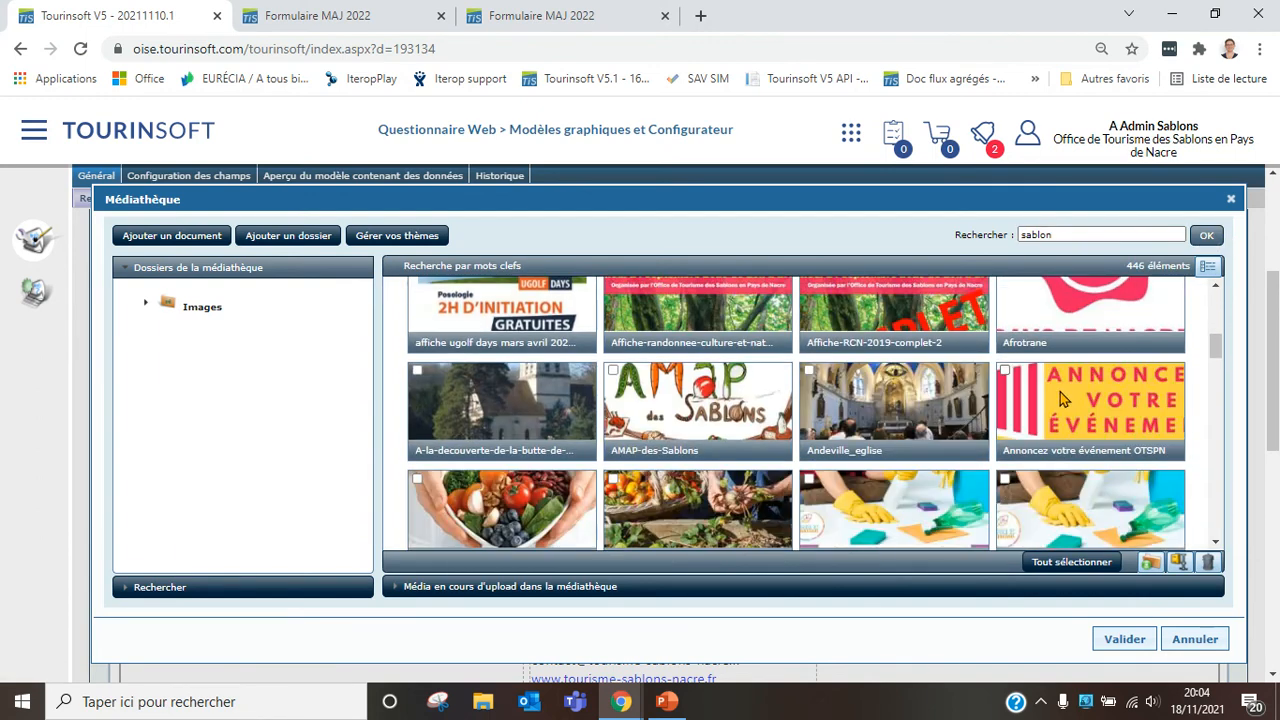
scroll(1062, 398, up, 2)
click(1126, 639)
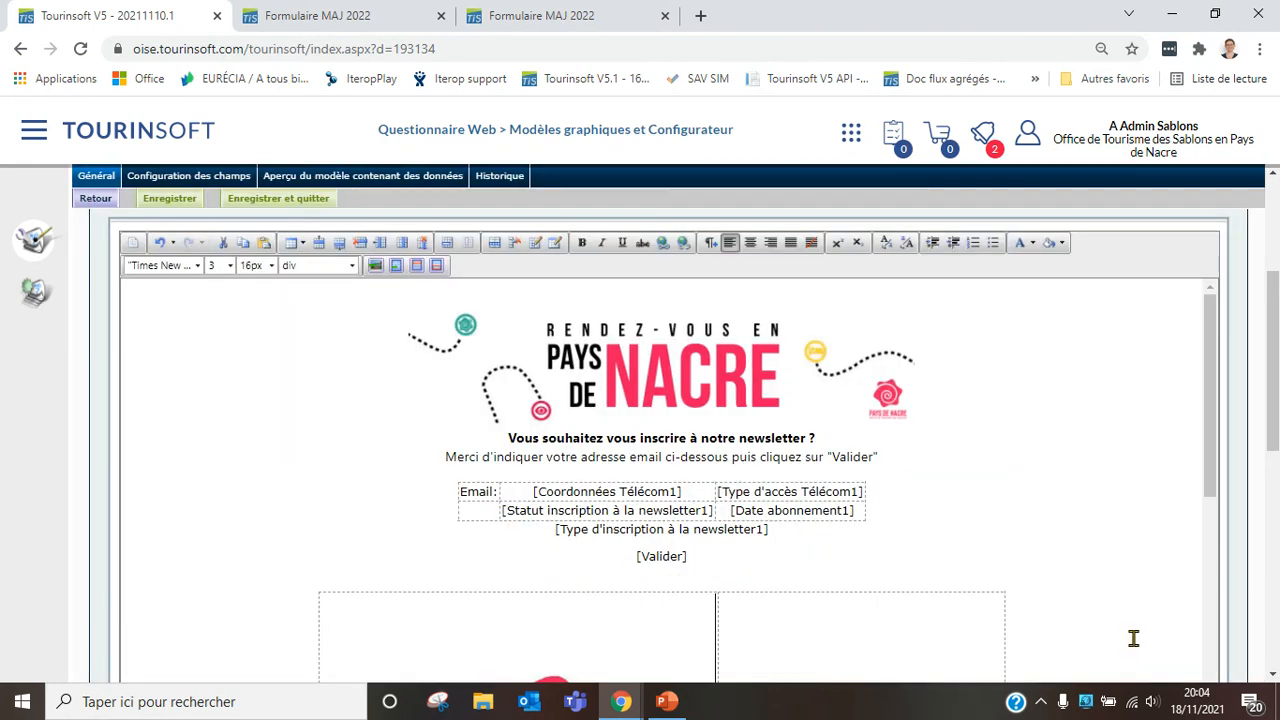
- Reduce the inserted logo proportionally through its image properties so it fits beside the contact details
scroll(1029, 437, down, 3)
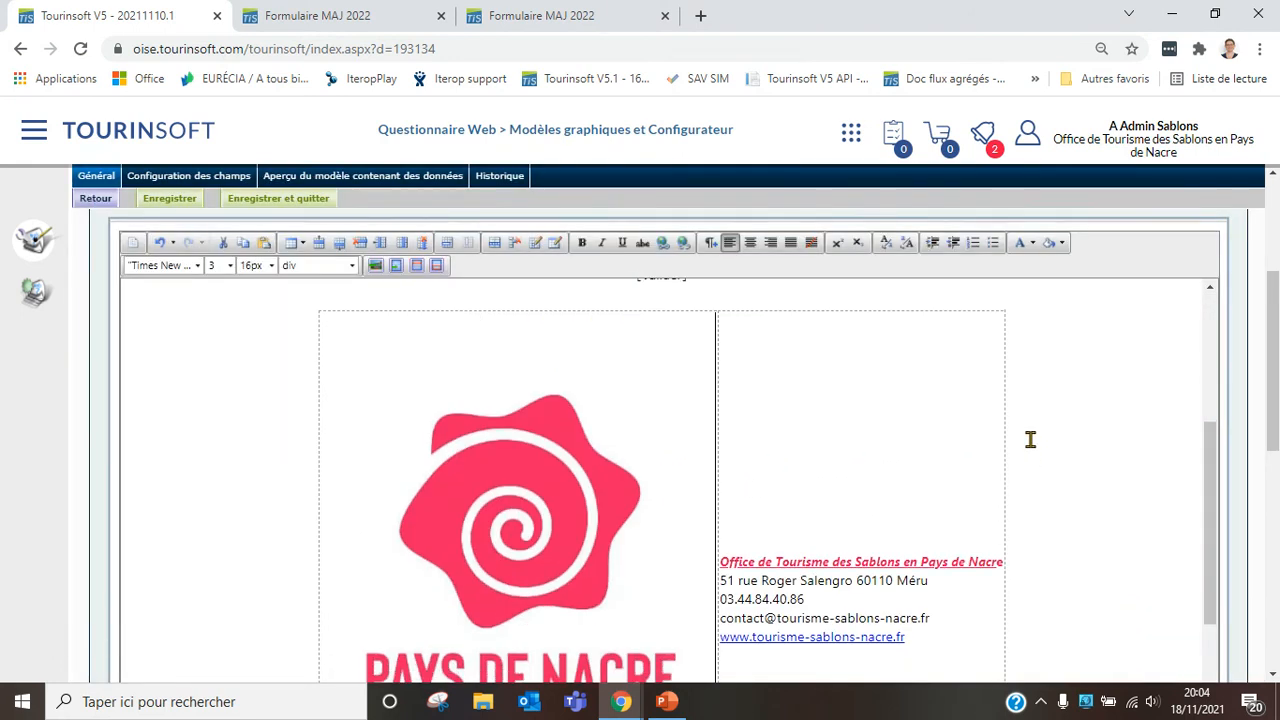
right_click(514, 487)
click(650, 504)
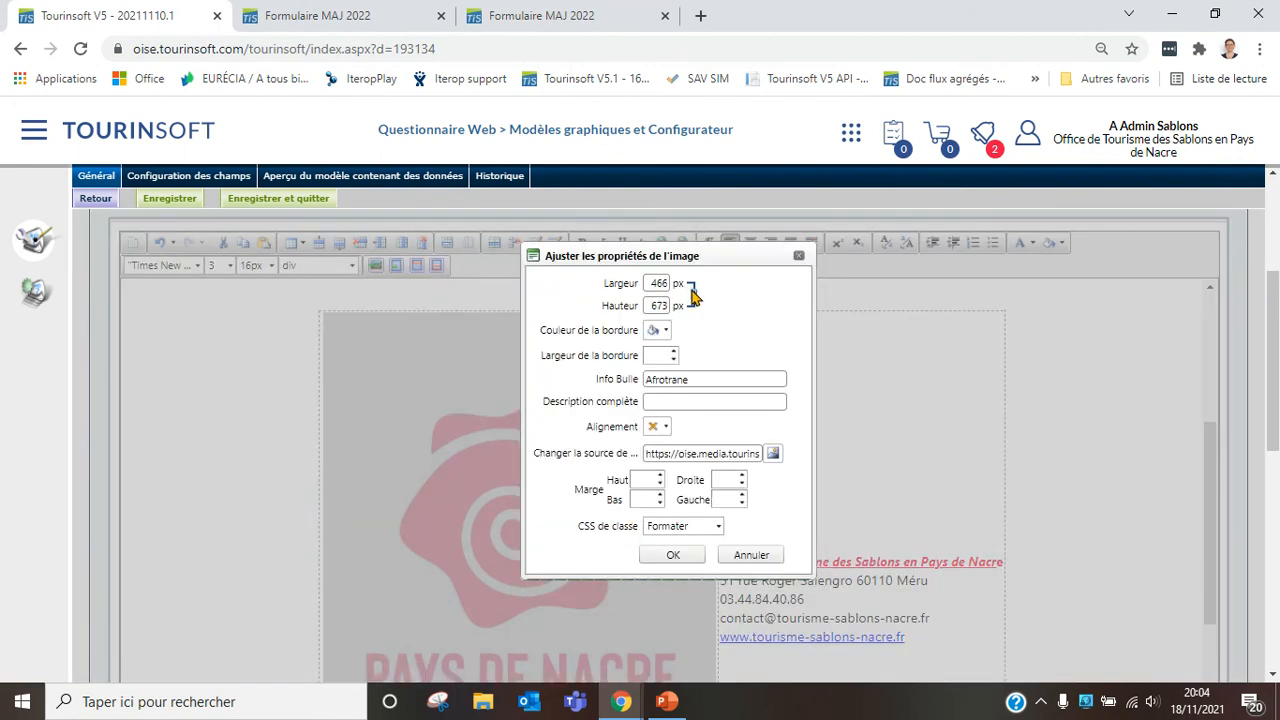
double_click(657, 283)
click(673, 554)
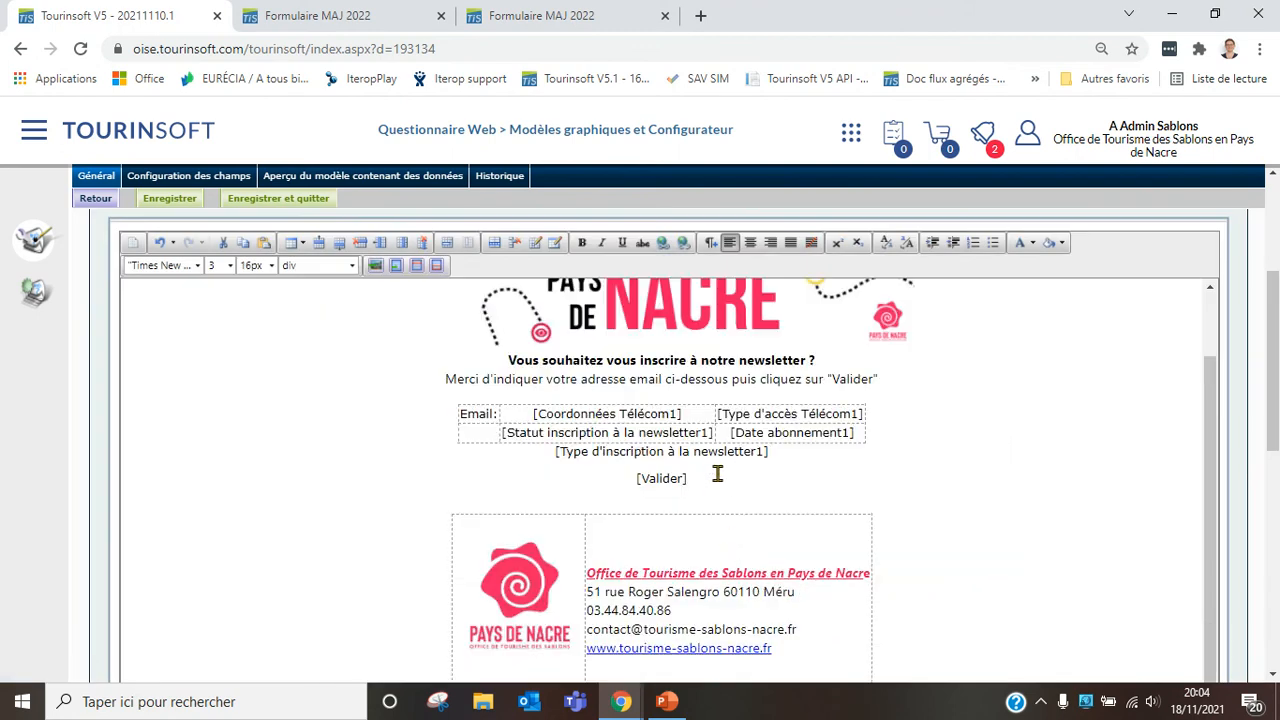
- Open the preview of the model with data and check the contact block with the new logo
scroll(714, 471, down, 1)
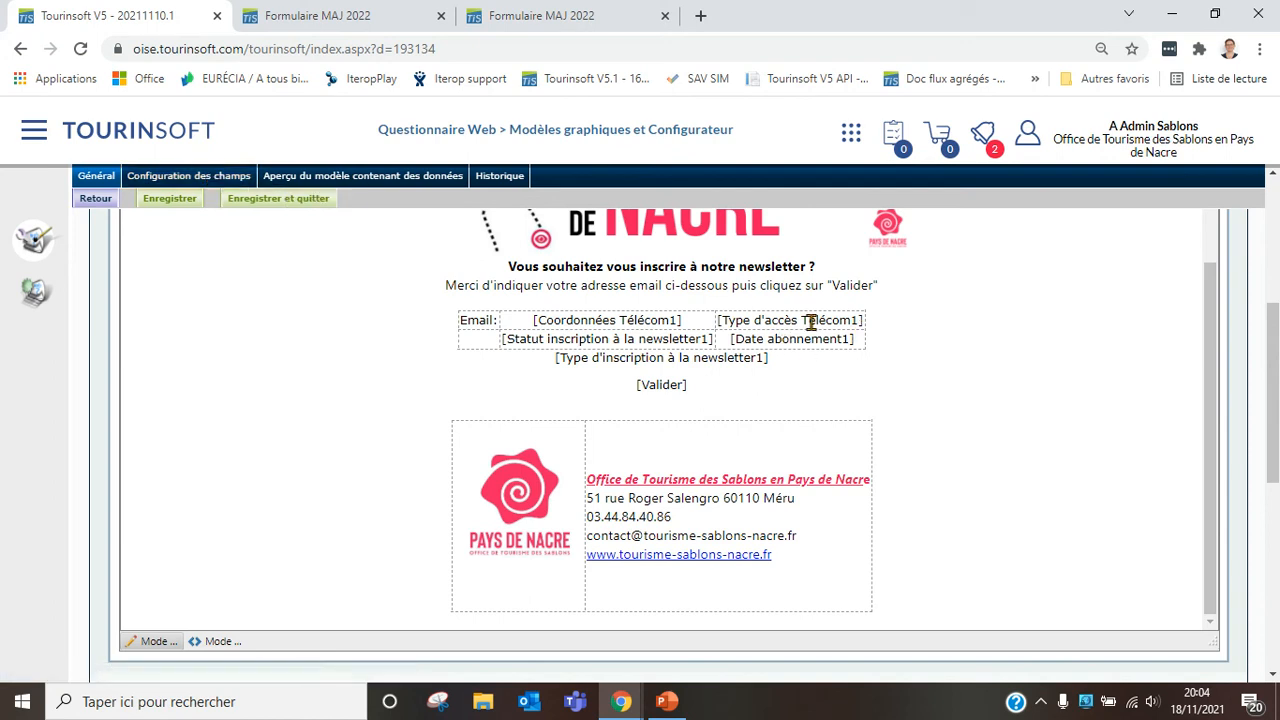
click(386, 185)
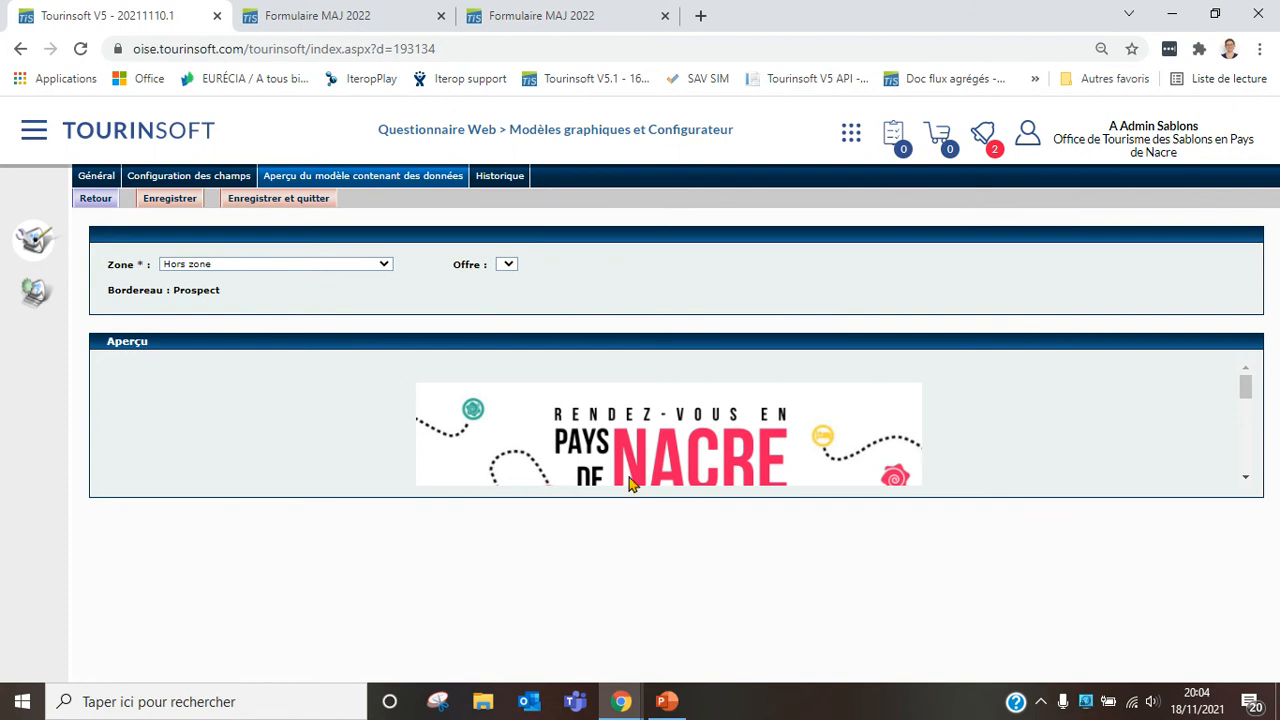
scroll(678, 418, down, 6)
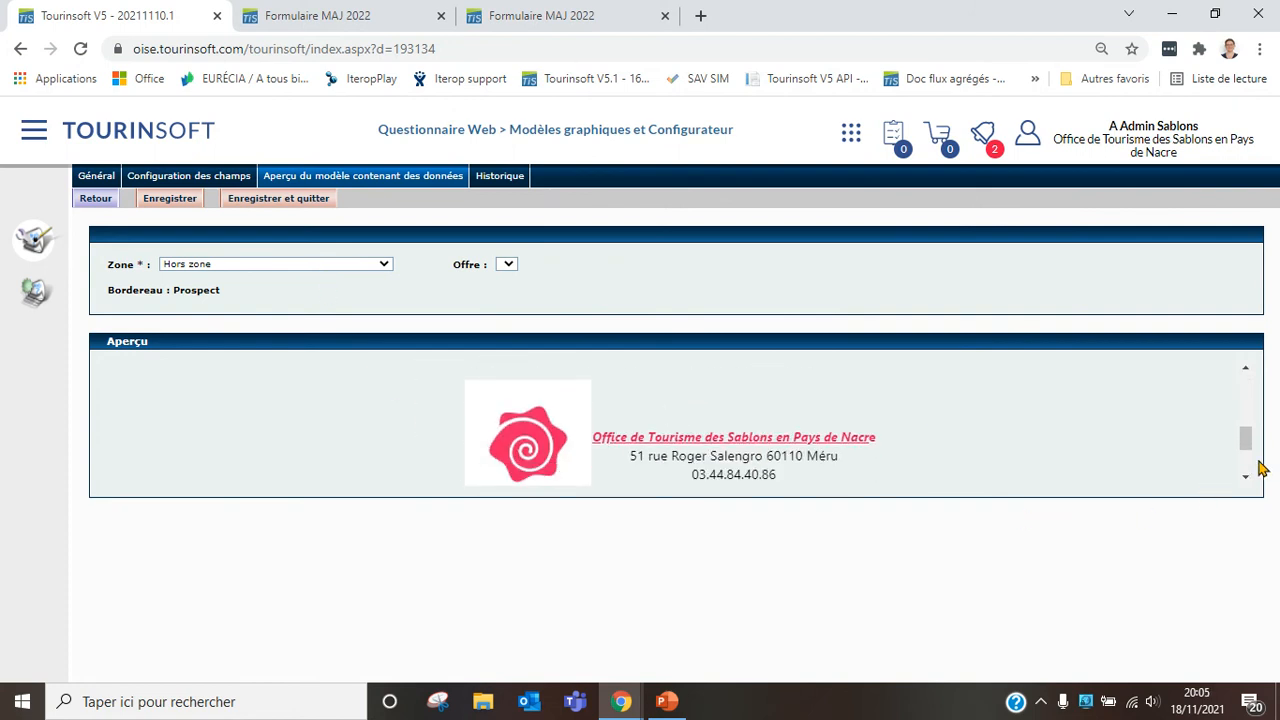
- Examine the newsletter sign-up text and email field in the model preview, and return to the list of graphic models
drag(1246, 434, 1245, 412)
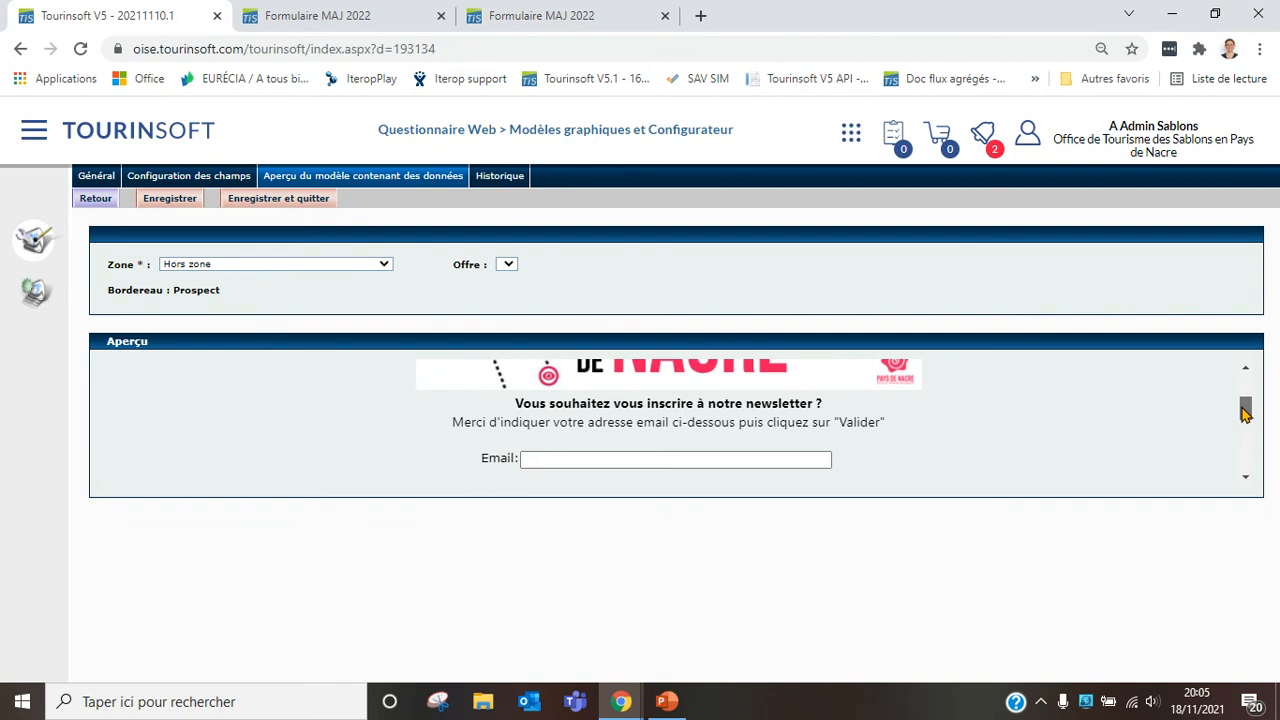
mouse_move(1245, 412)
mouse_down()
mouse_move(1257, 388)
mouse_move(1260, 415)
mouse_up()
drag(1246, 415, 594, 443)
click(96, 198)
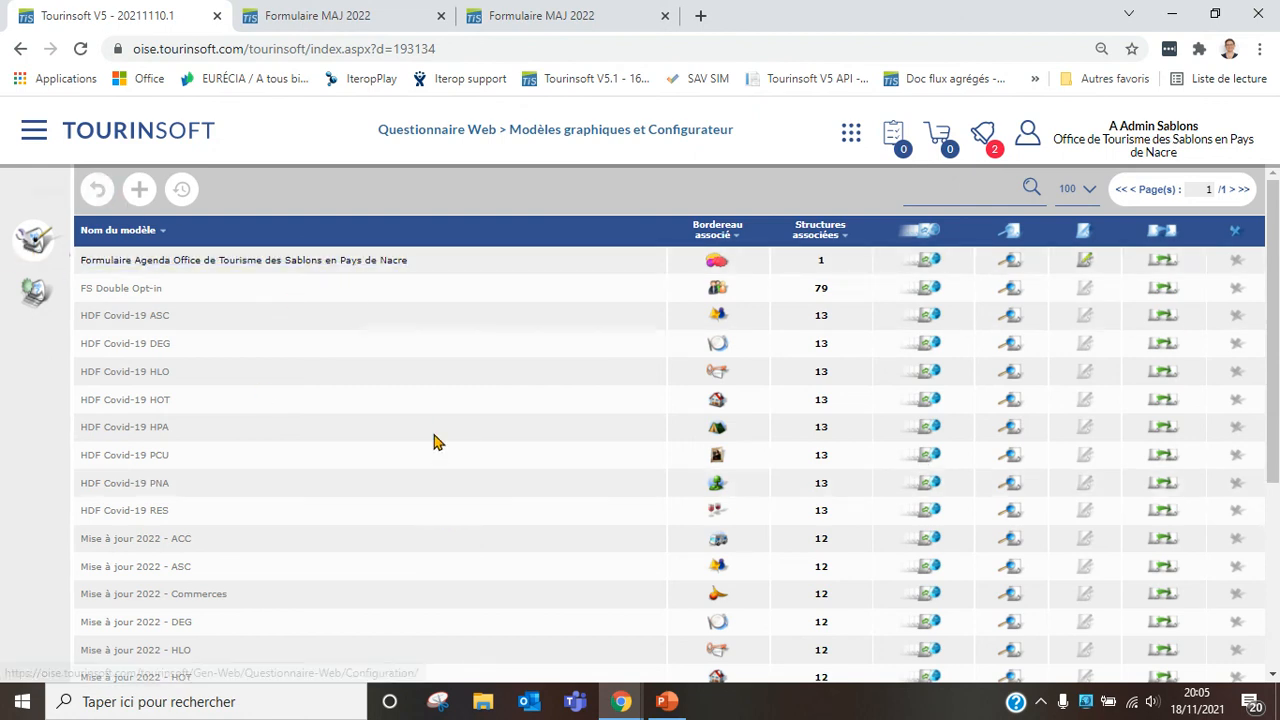
- Look through the list of graphic models and go to Gestion de la publication for the web questionnaires
scroll(395, 400, down, 3)
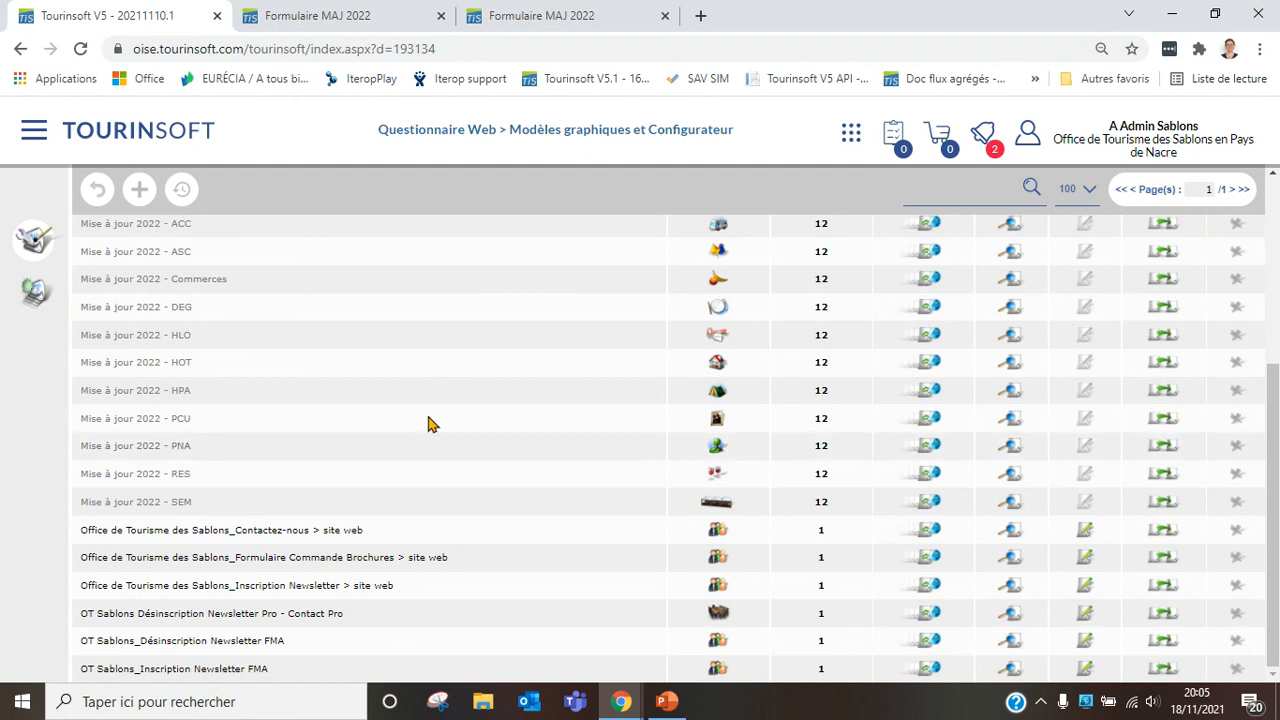
scroll(428, 413, up, 10)
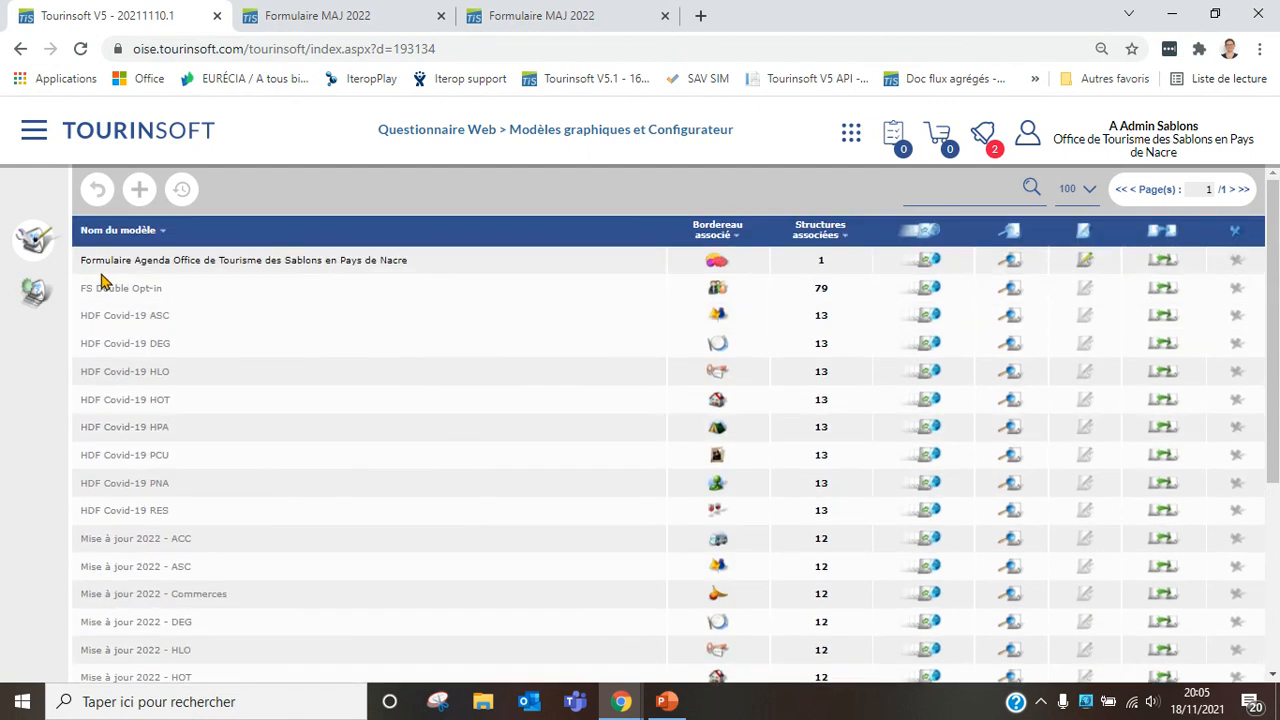
click(35, 294)
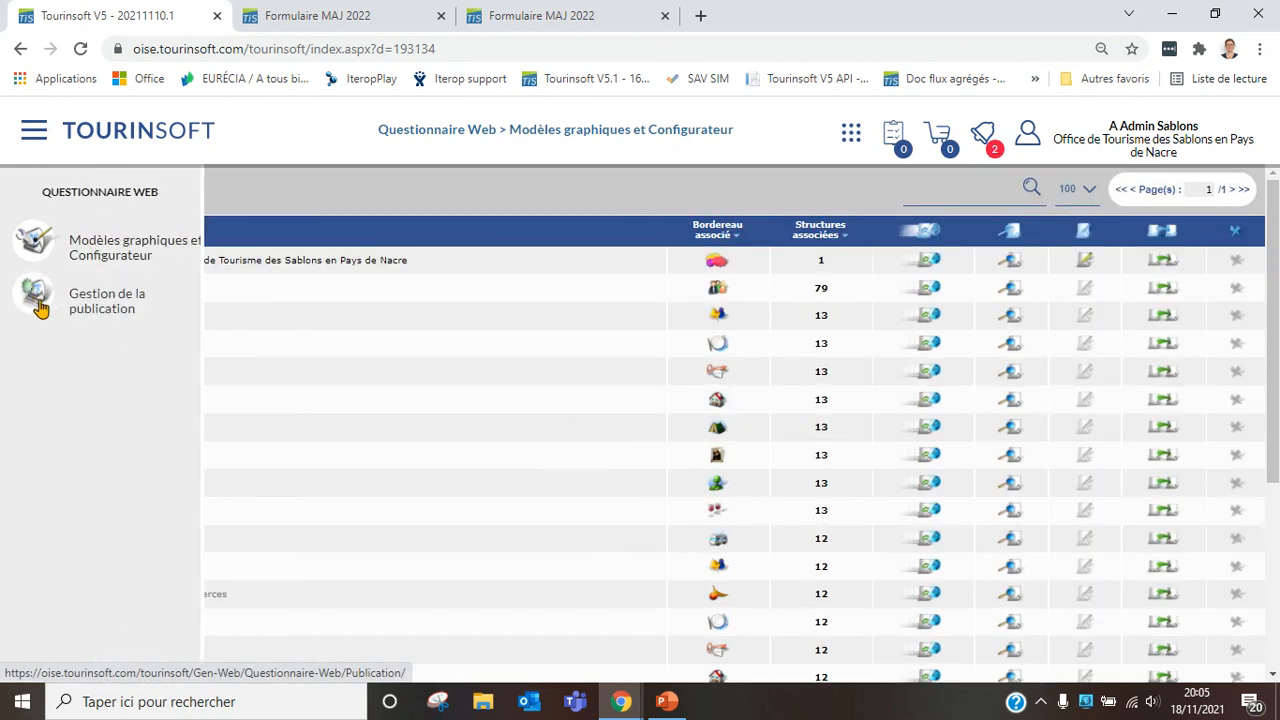
click(82, 311)
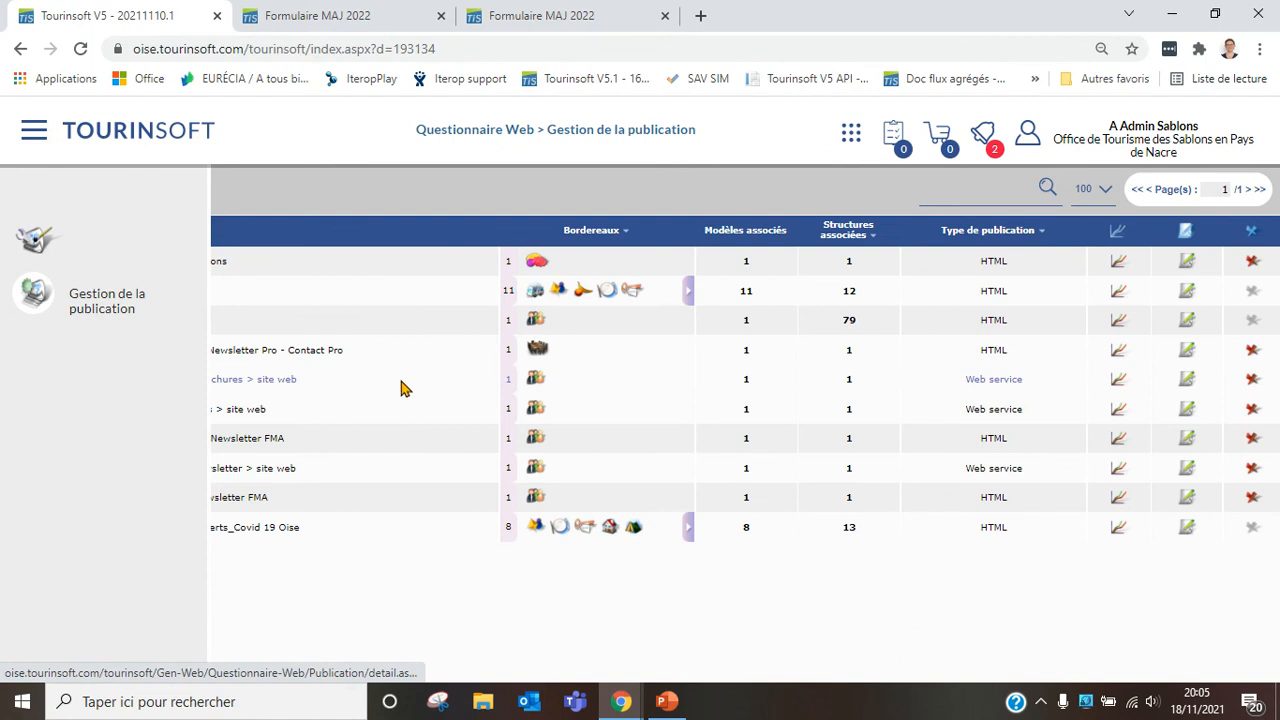